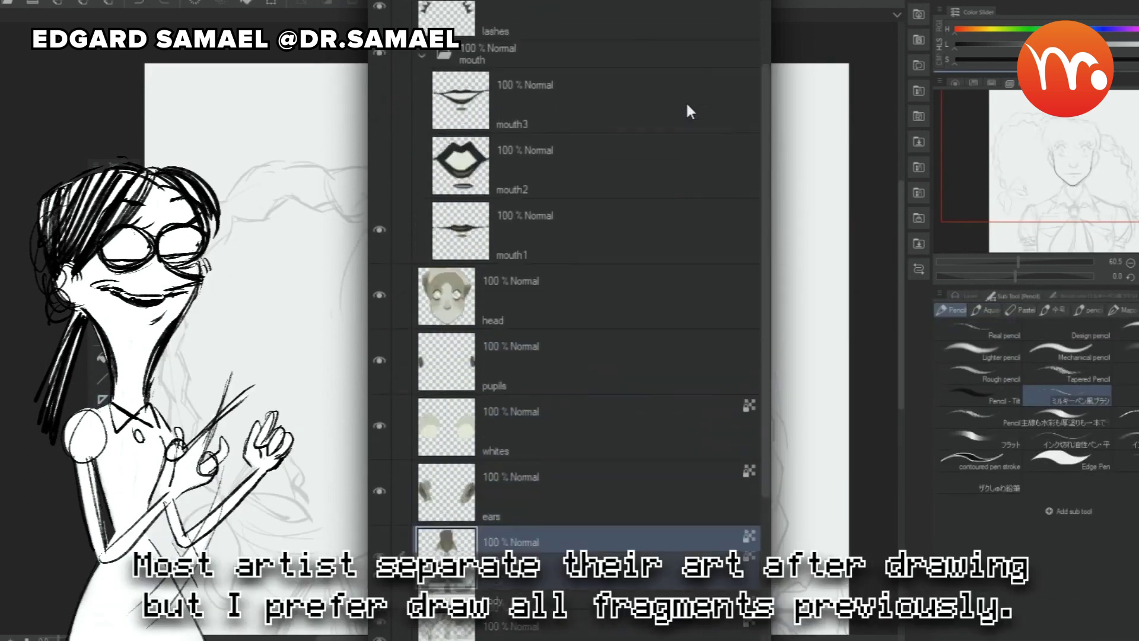
- Reshape the character's lower lip by dragging its mesh points
scroll(686, 101, up, 2)
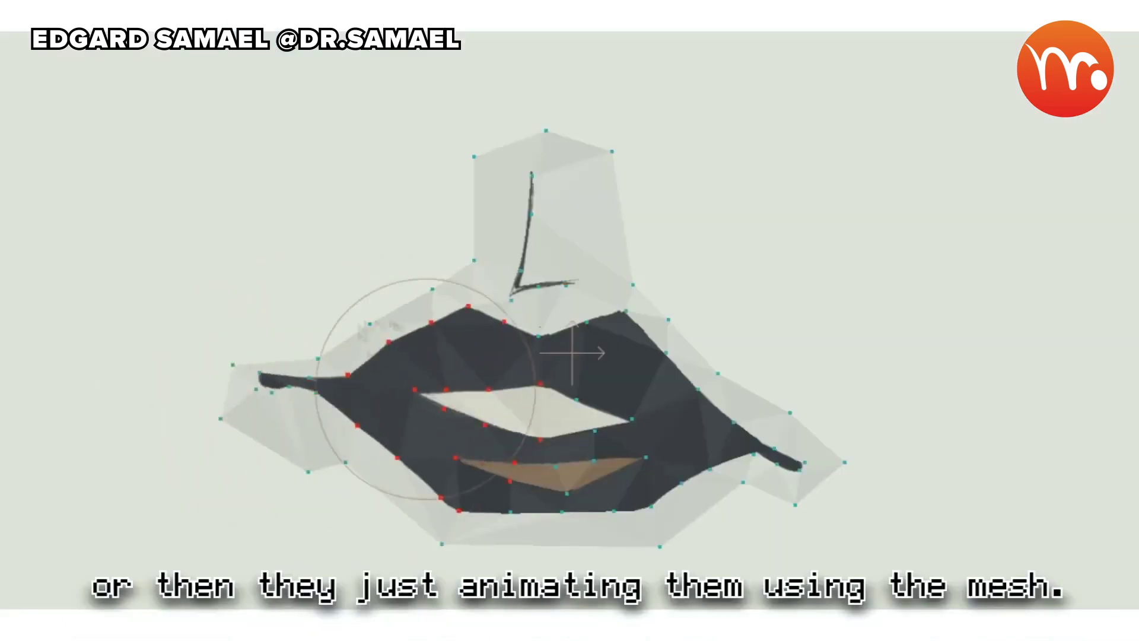
drag(610, 516, 693, 488)
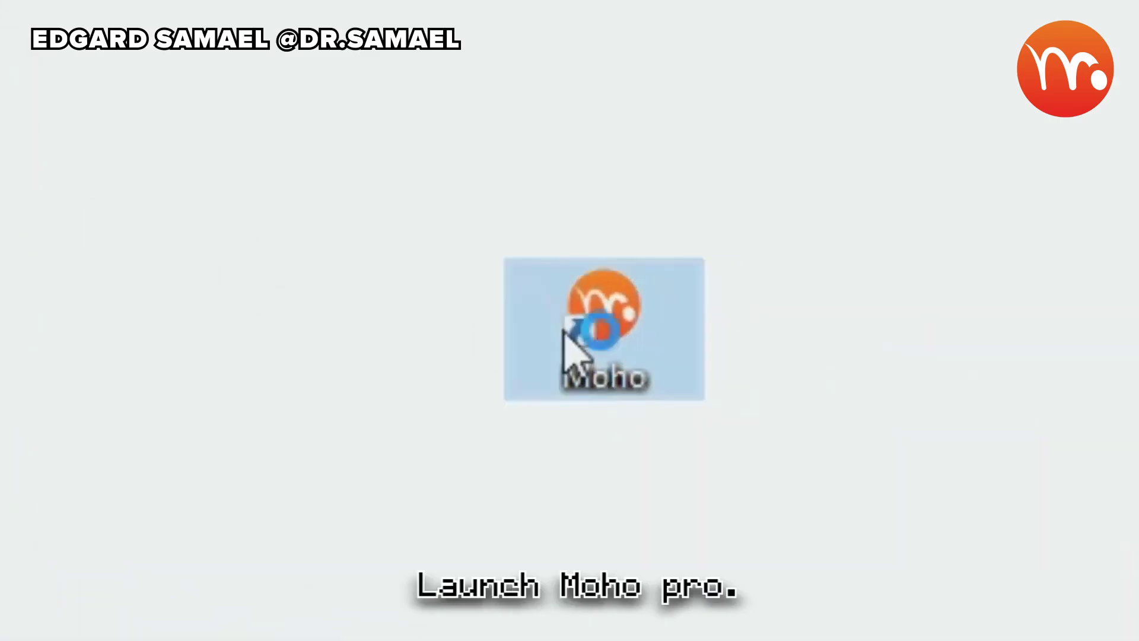
- Launch Moho, start a new project and import Model.psd with its layers individually
double_click(567, 341)
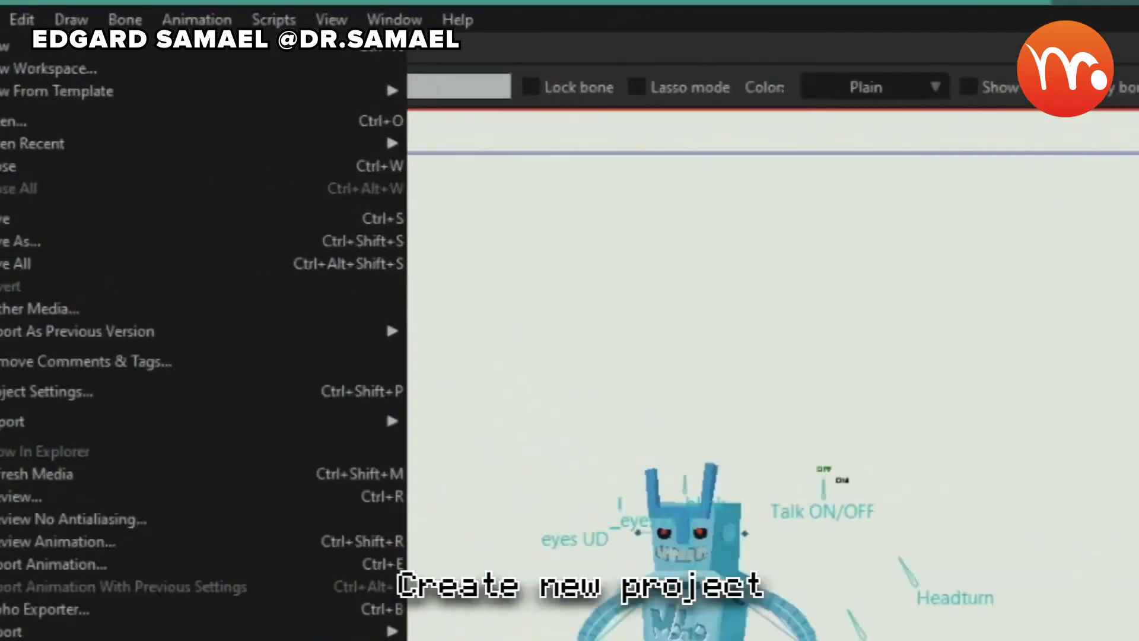
key(ctrl+n)
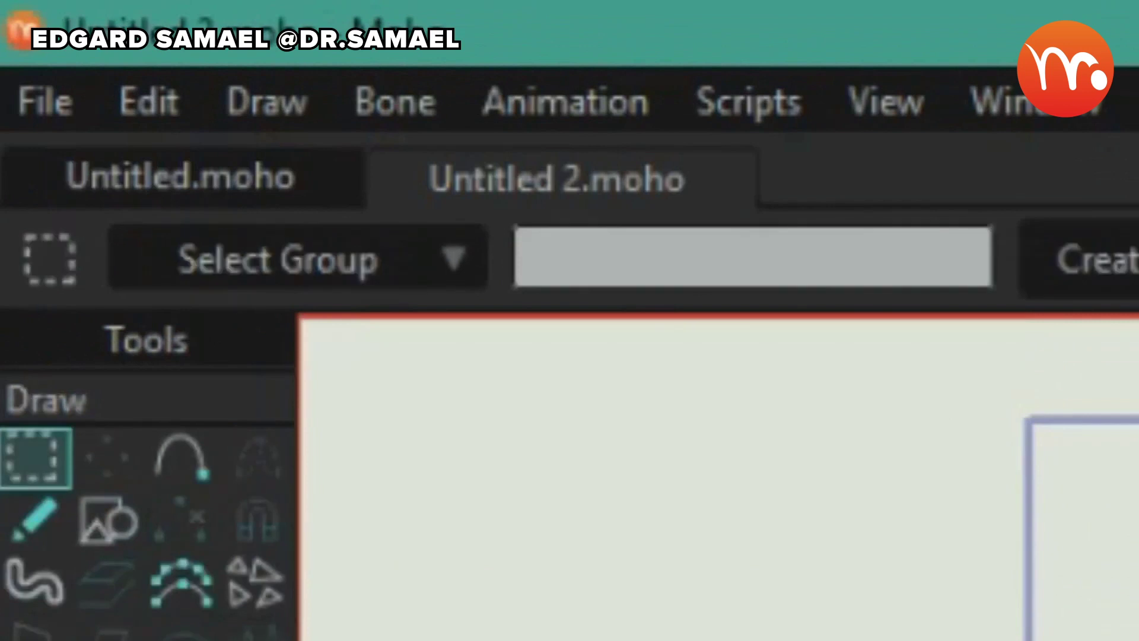
click(27, 102)
mouse_move(249, 359)
click(460, 356)
double_click(336, 300)
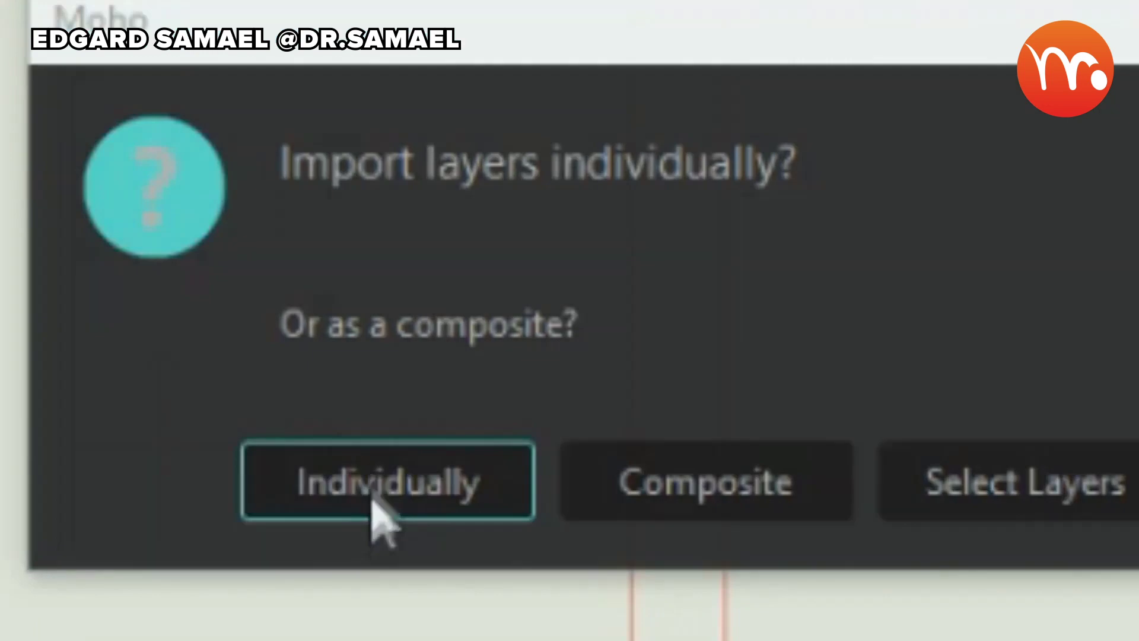
click(460, 525)
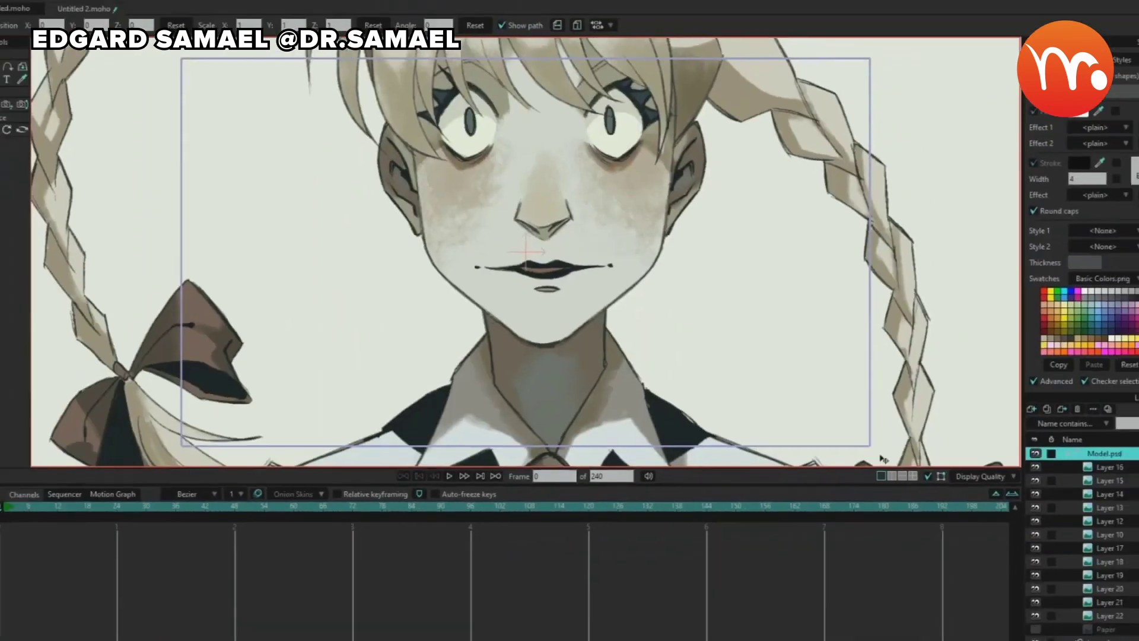
- Bring up Project Settings from the File menu
scroll(560, 270, down, 5)
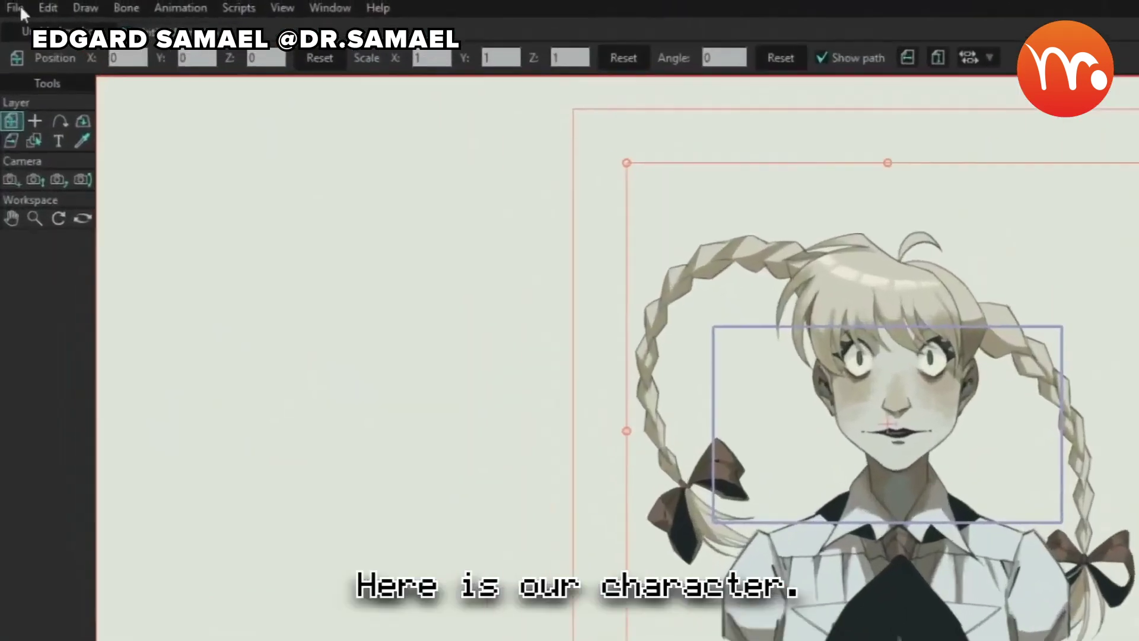
click(10, 4)
click(112, 621)
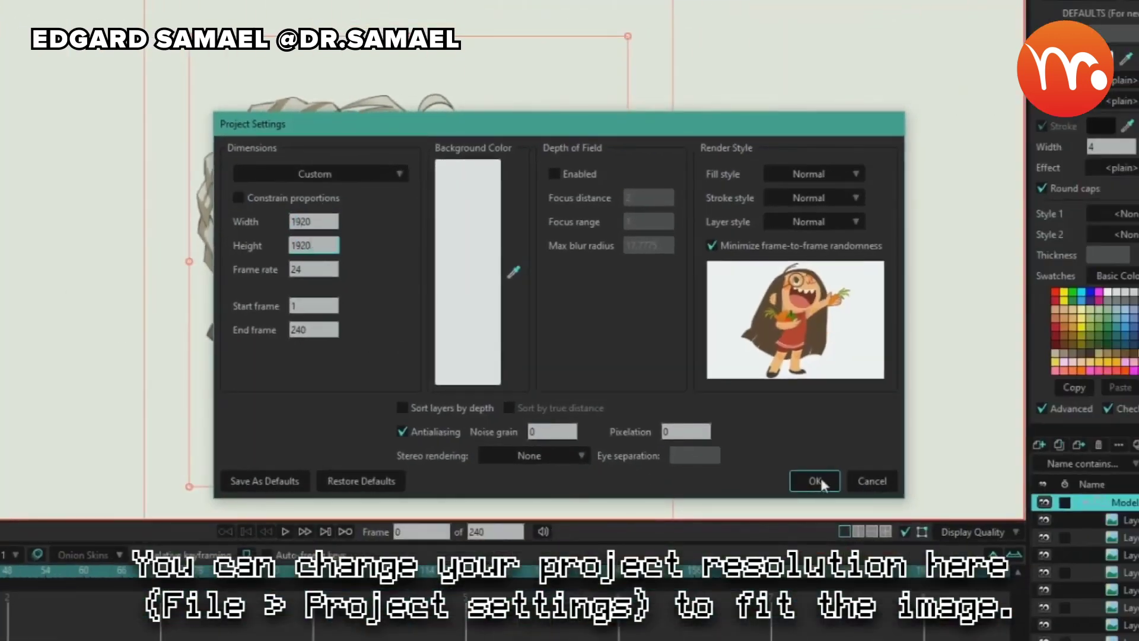
- Confirm the 1920 × 1920 project size in Project Settings
click(817, 481)
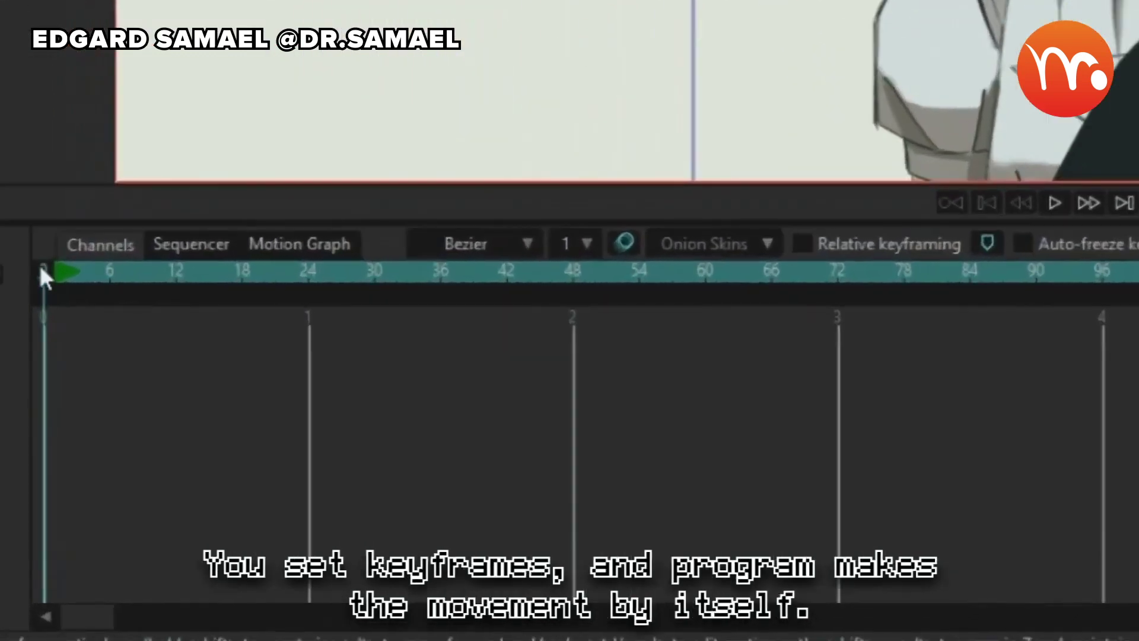
- Check the hair pose at frame 60, then play the fringe animation from frame 0
click(705, 274)
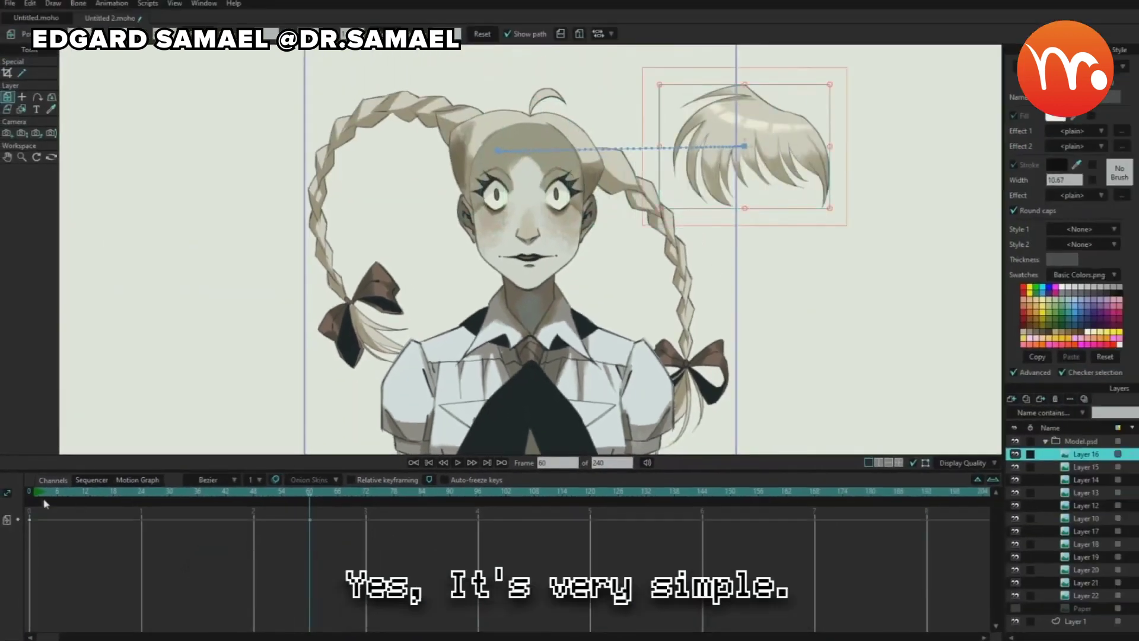
click(35, 497)
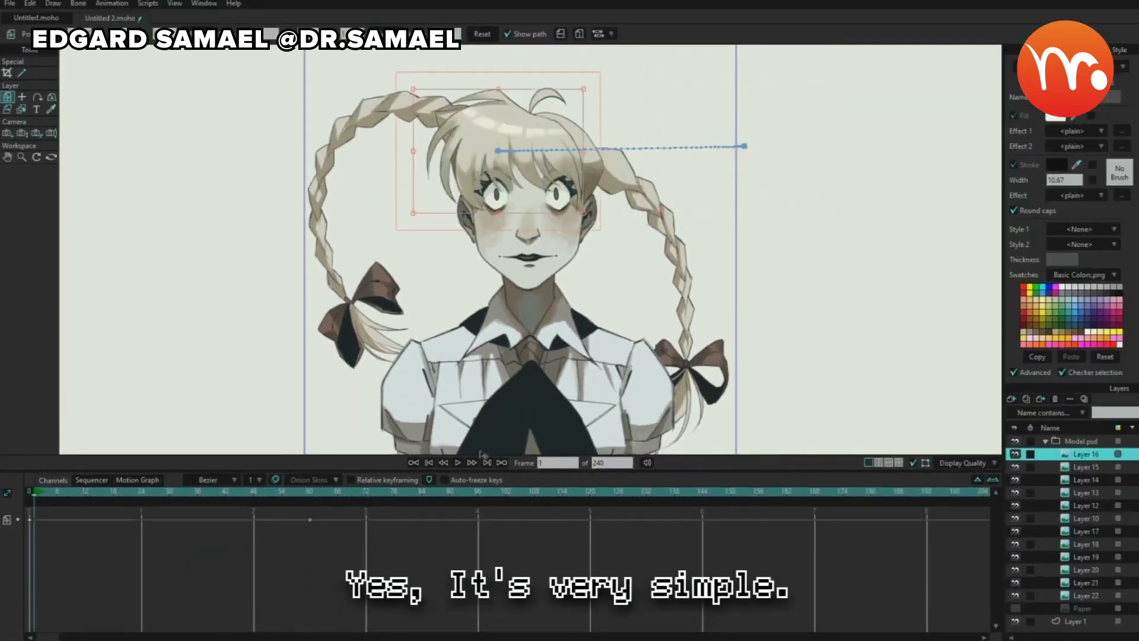
click(457, 463)
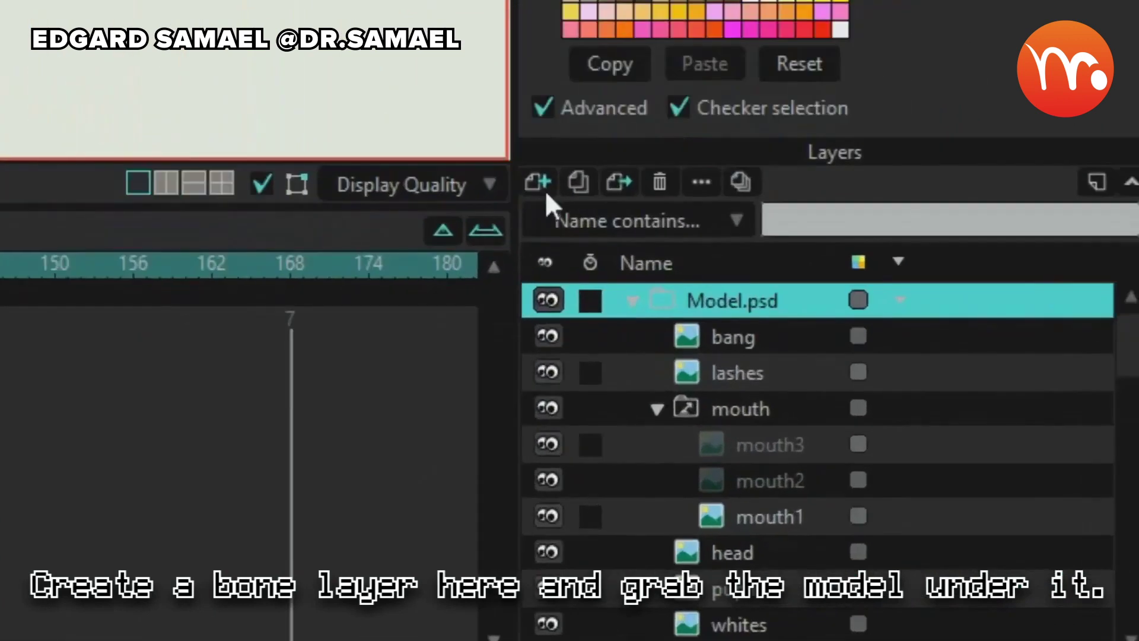
- Add a bone layer named Greta and move the Model.psd group inside it
click(543, 188)
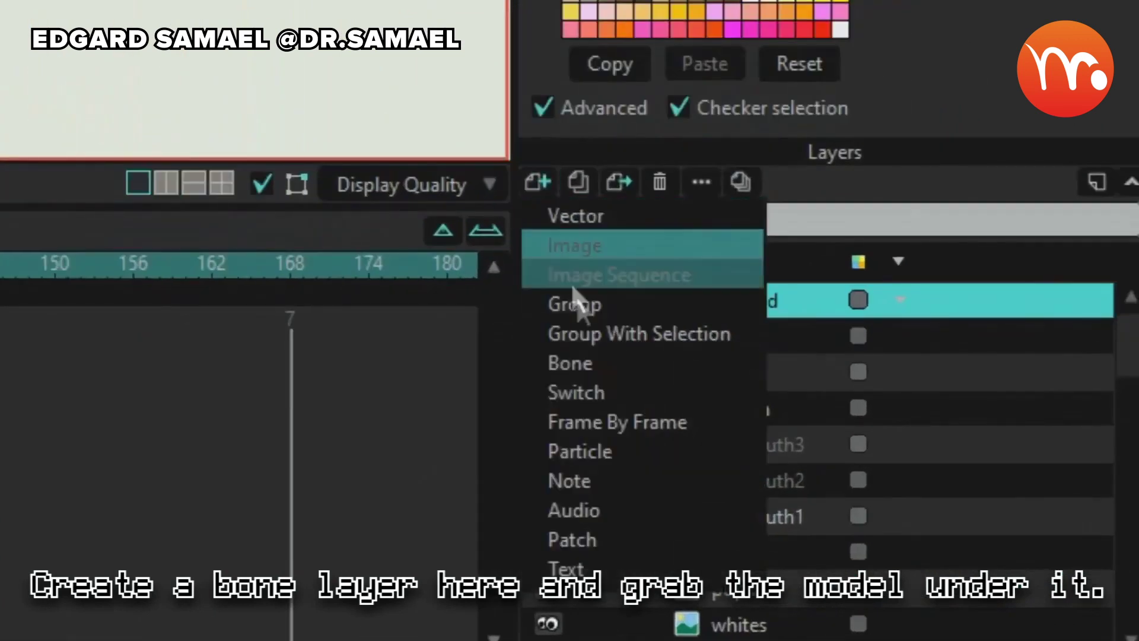
click(589, 355)
key(super+space)
text(Greta)
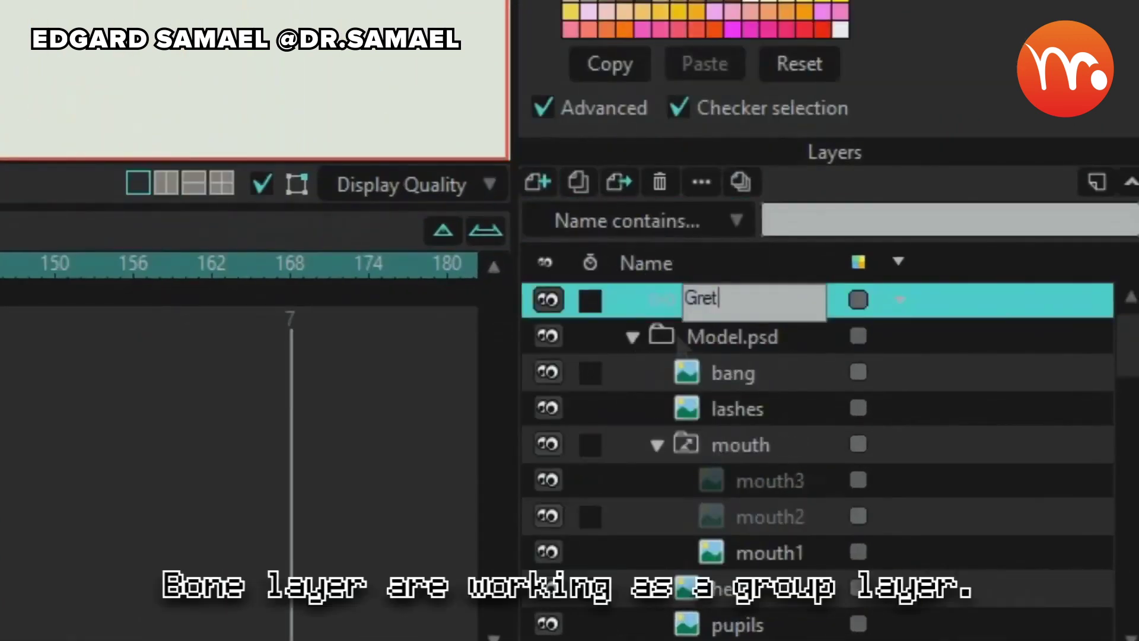
drag(712, 337, 724, 301)
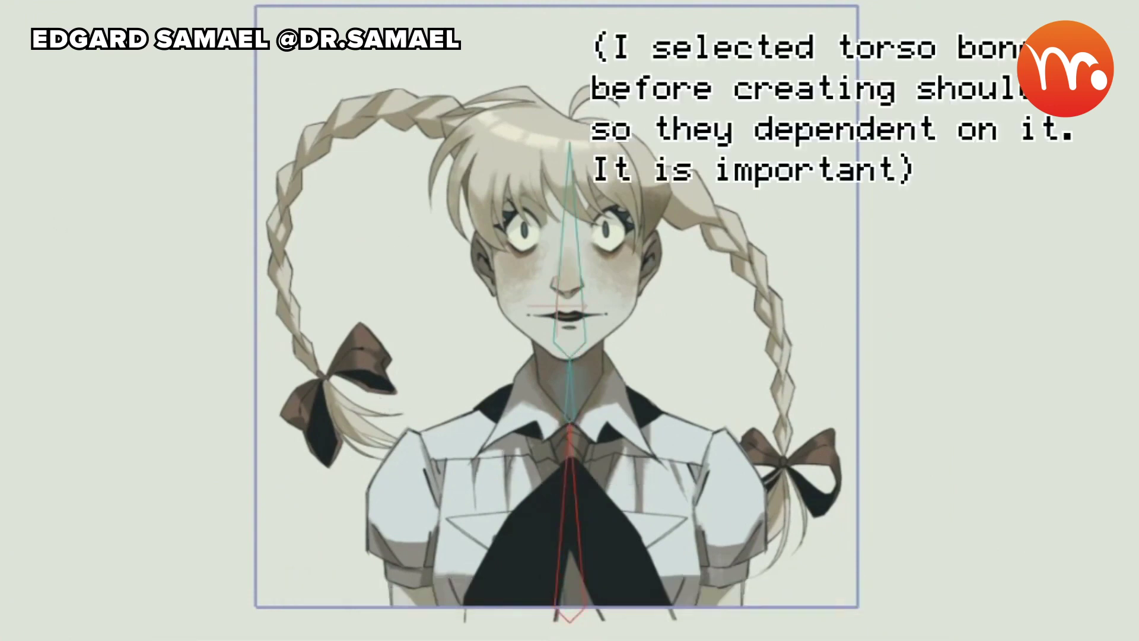
- Draw a shoulder bone from the neck, then tilt the head bone to test the rig
click(555, 422)
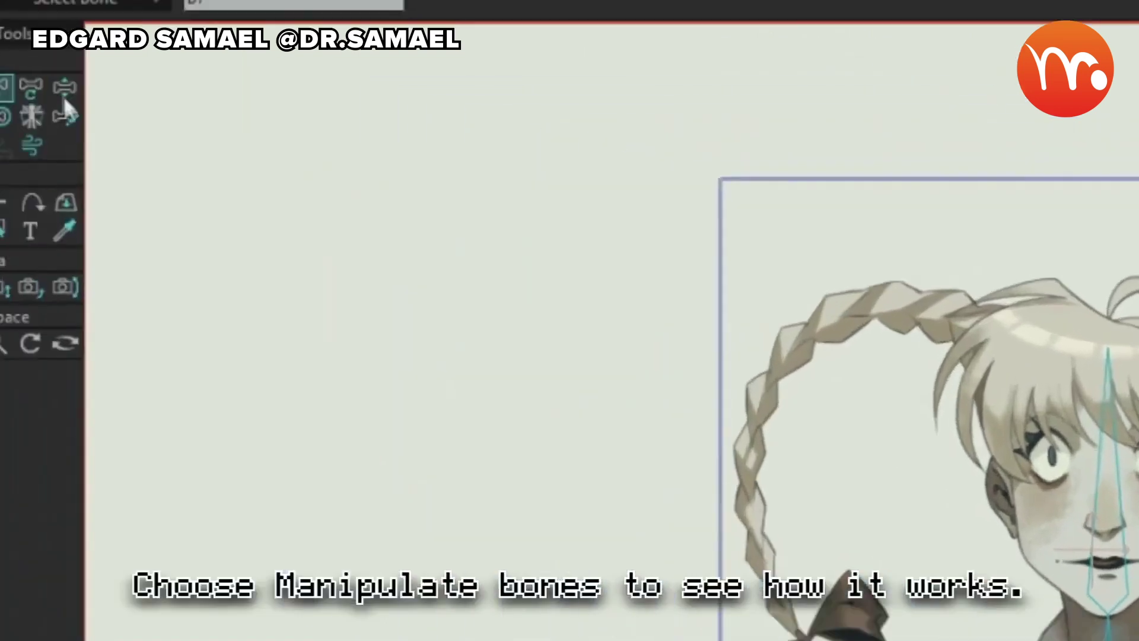
click(70, 83)
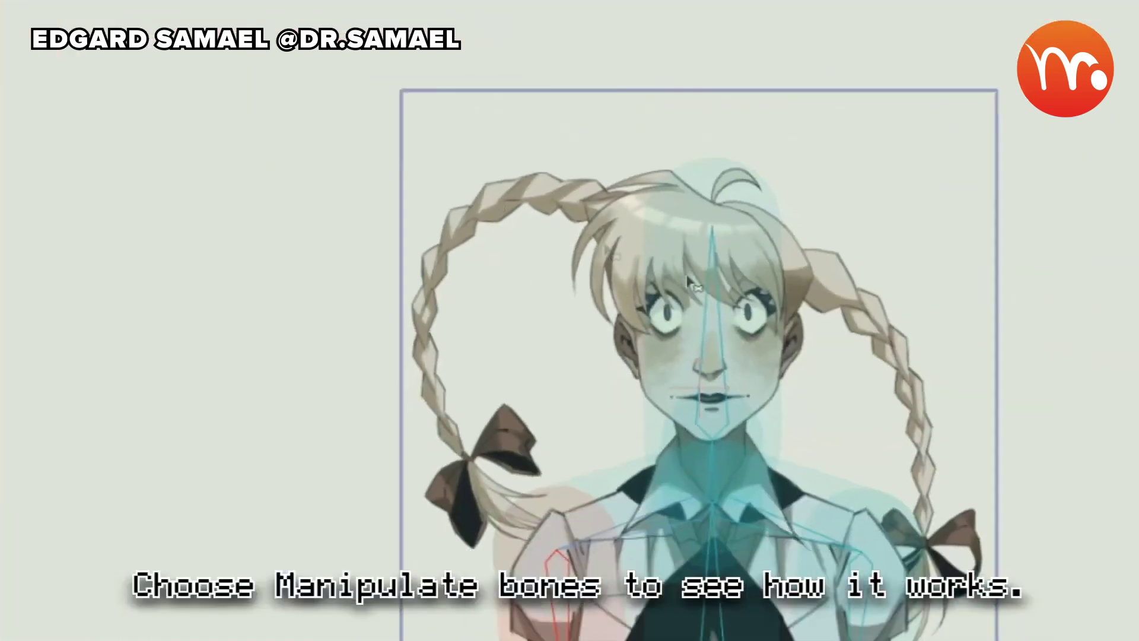
drag(563, 234, 573, 246)
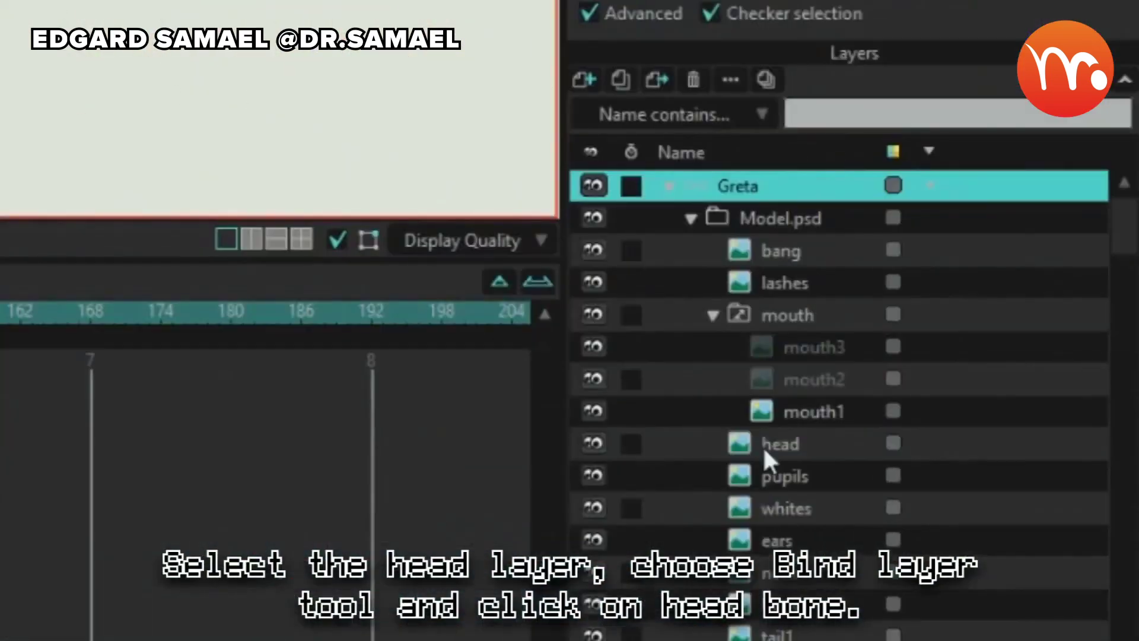
- Bind the head layer to the head bone and swing the bone to test it
click(764, 445)
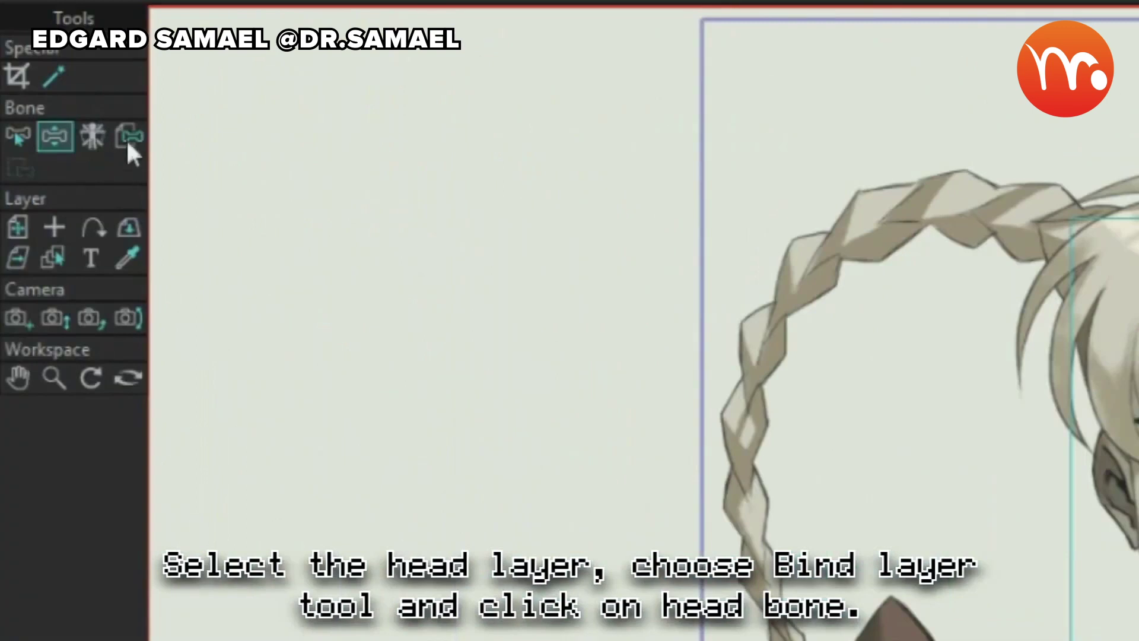
click(128, 145)
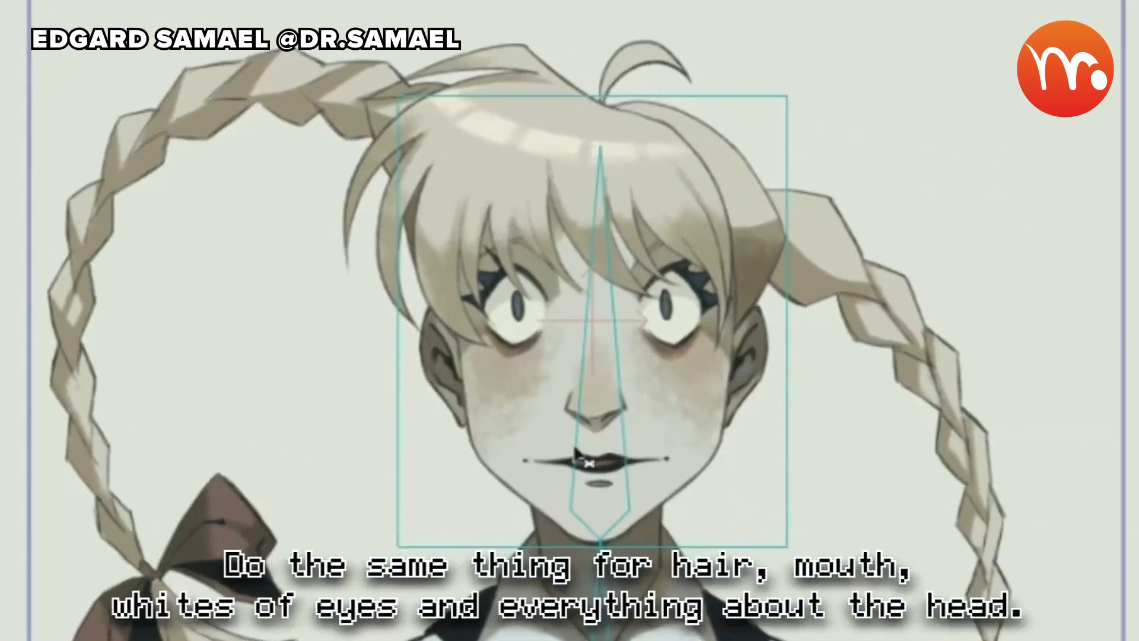
click(591, 457)
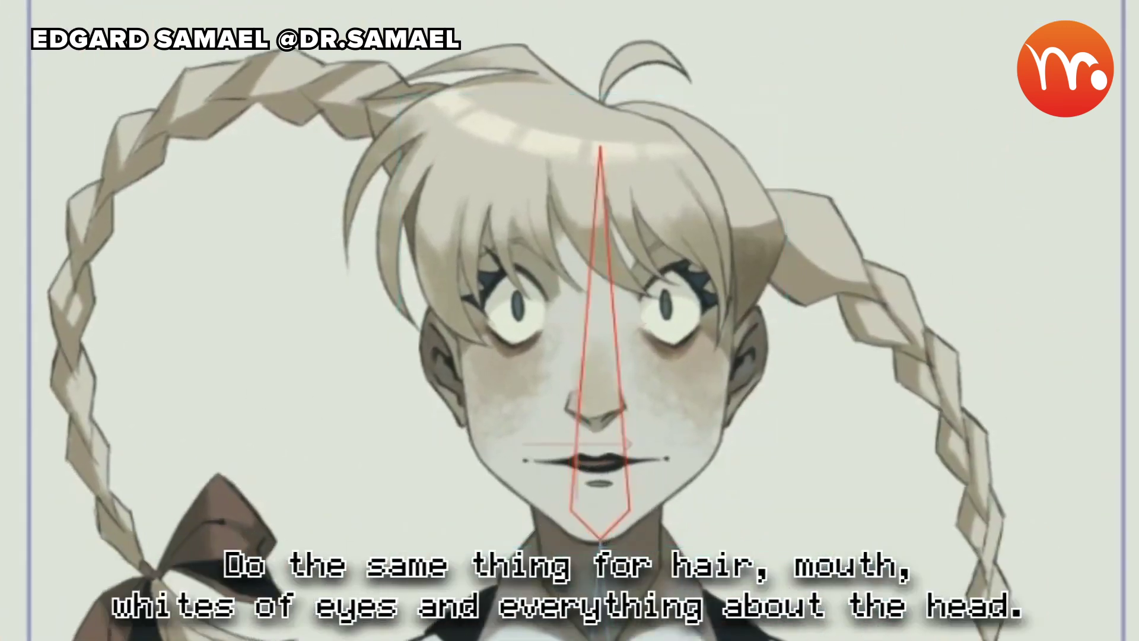
drag(659, 335, 656, 3)
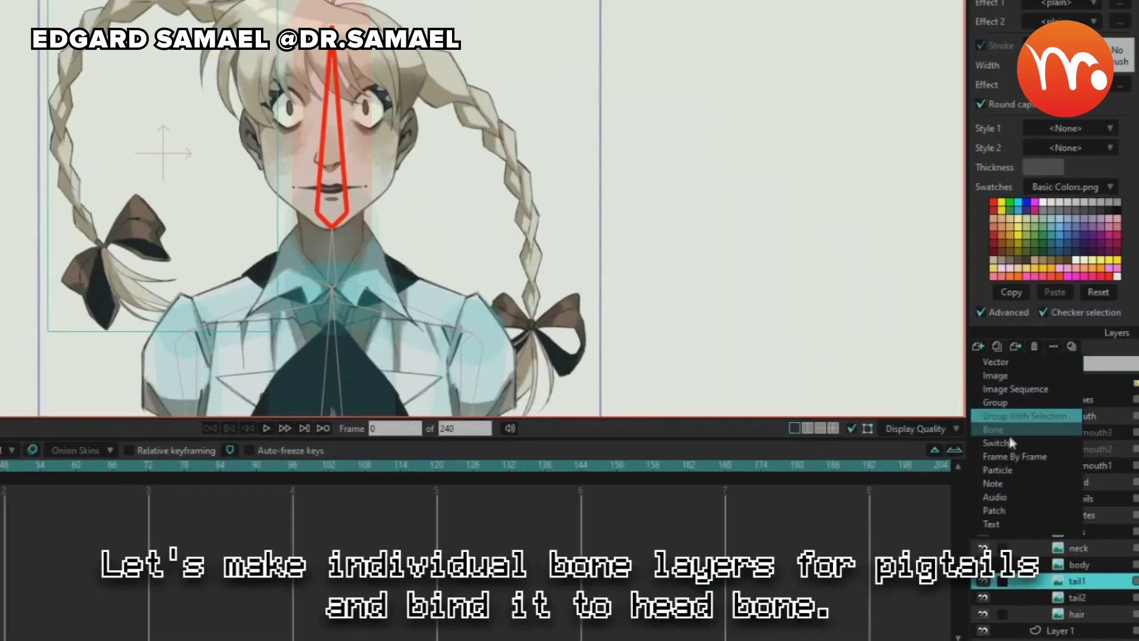
- Add a bone layer named pigtail1 and pick the bone the braid should follow
click(1003, 429)
double_click(1081, 582)
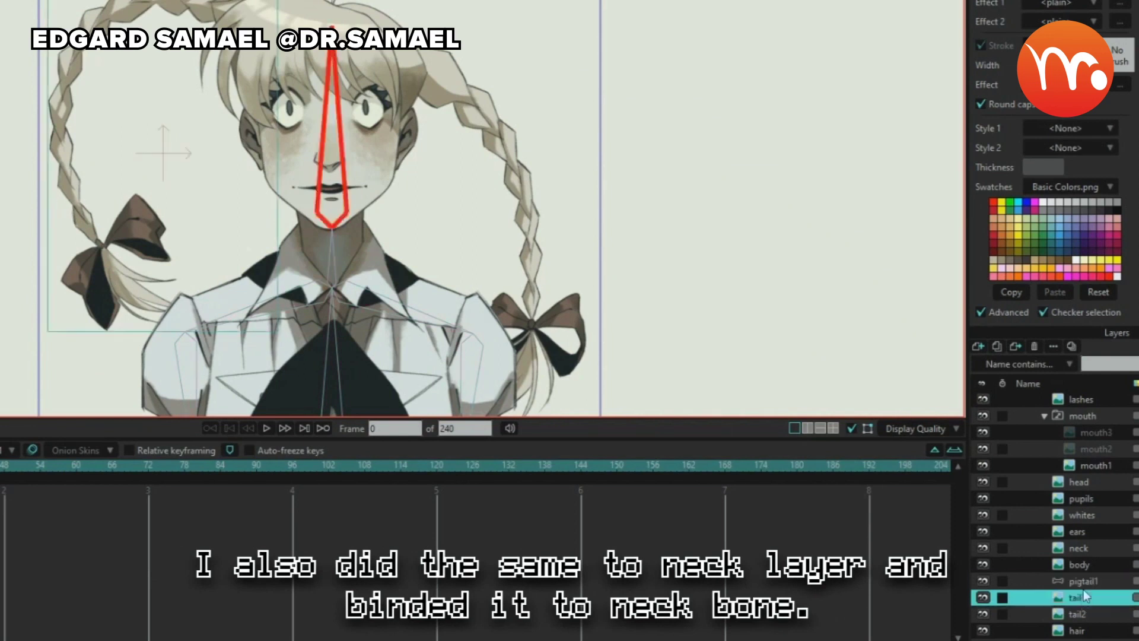
click(1087, 583)
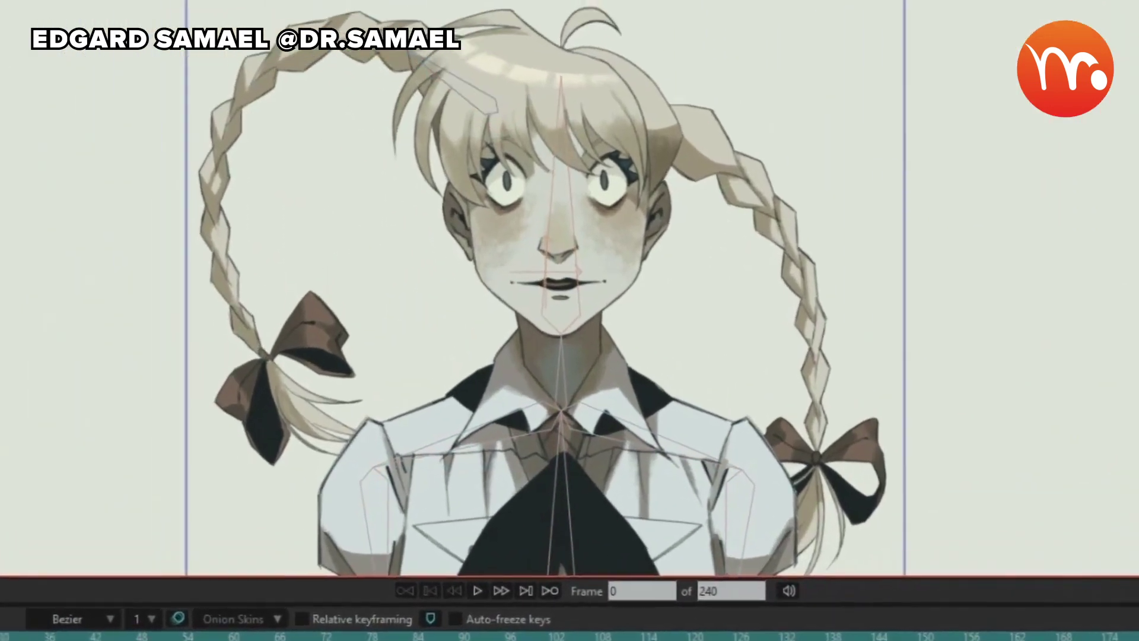
click(213, 237)
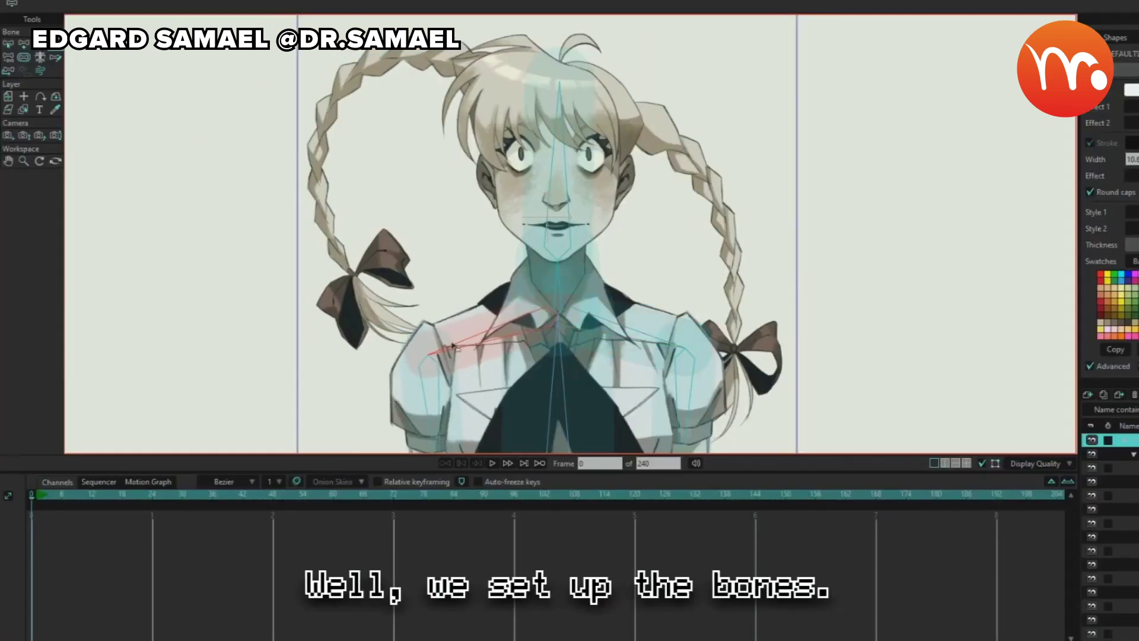
- Key the head tilt on the timeline and add a new vector layer
click(40, 499)
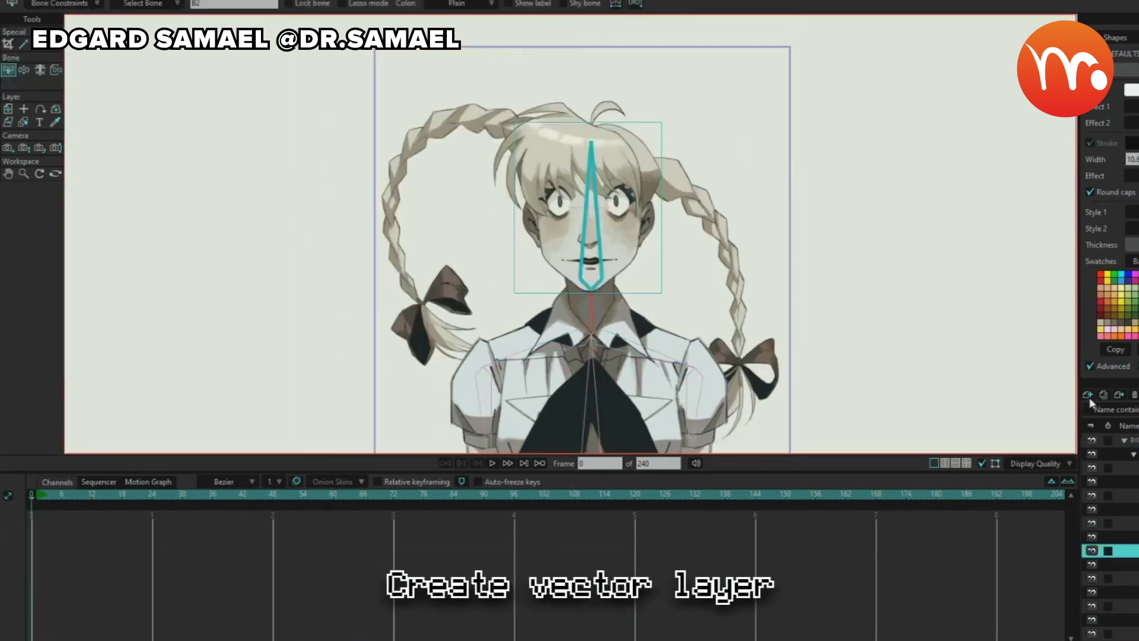
click(1088, 395)
click(1091, 402)
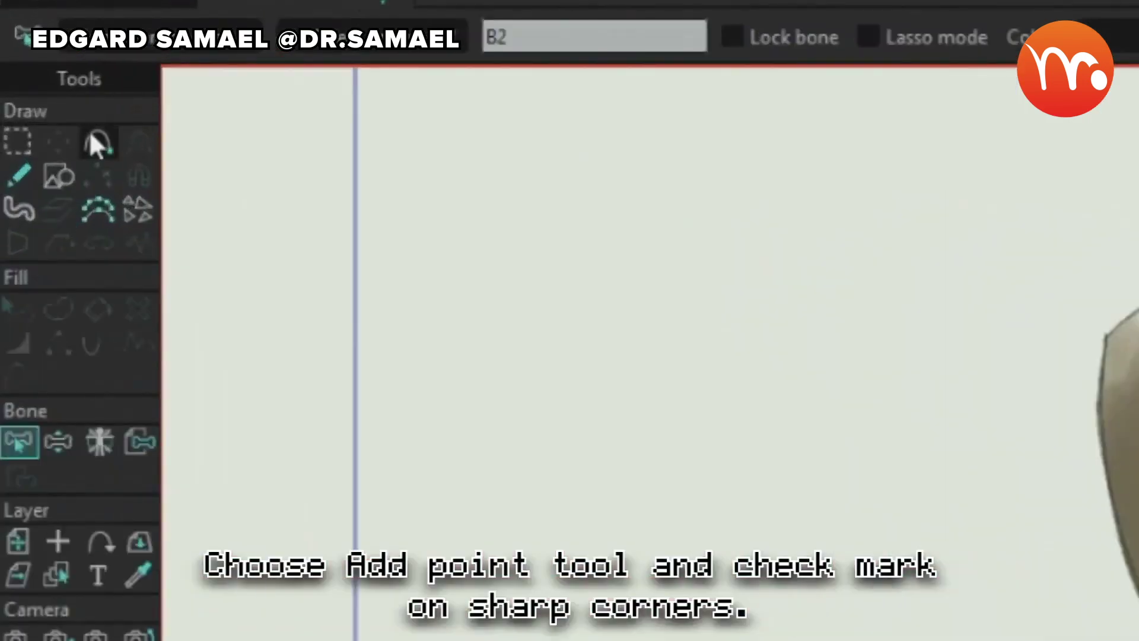
- Place sharp-corner outline points down the face's left side and off the head's upper right
click(93, 141)
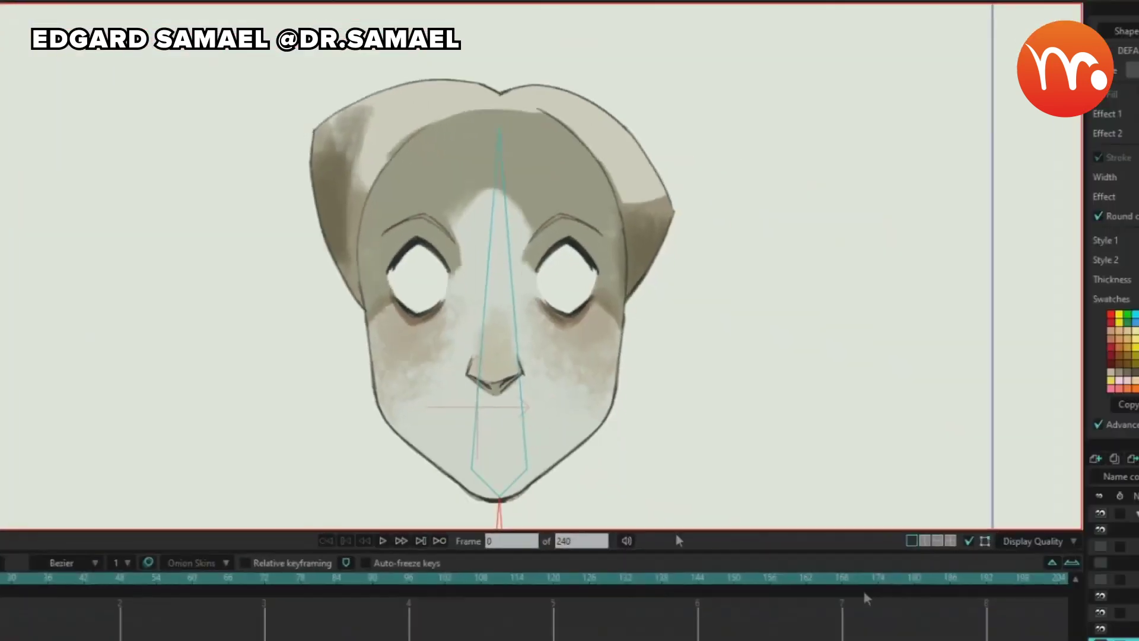
click(310, 242)
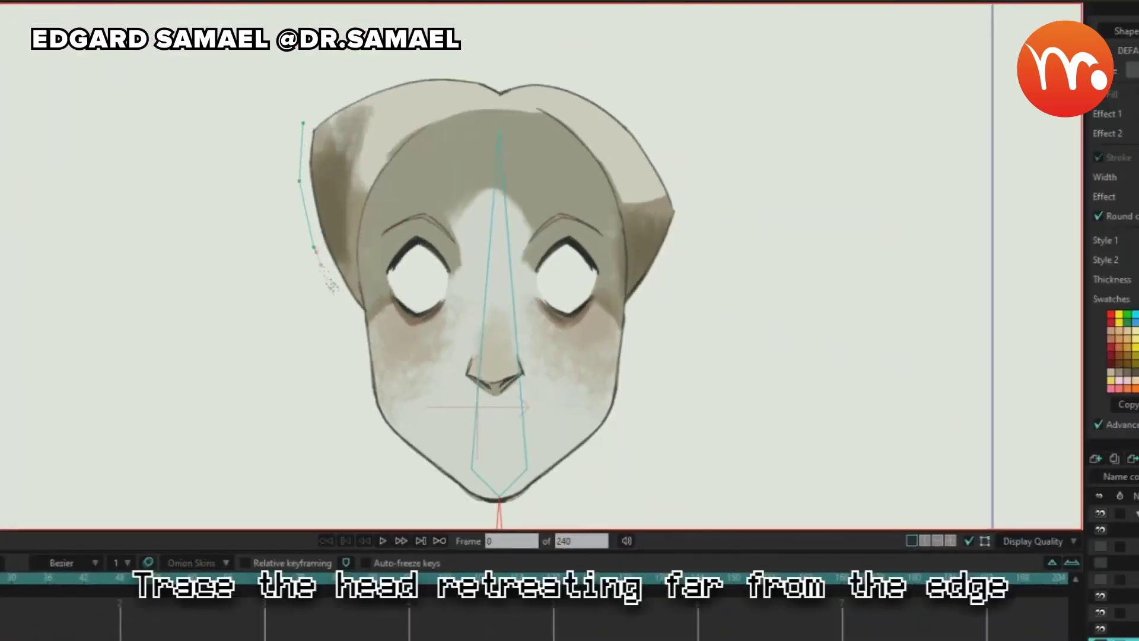
click(364, 355)
click(371, 422)
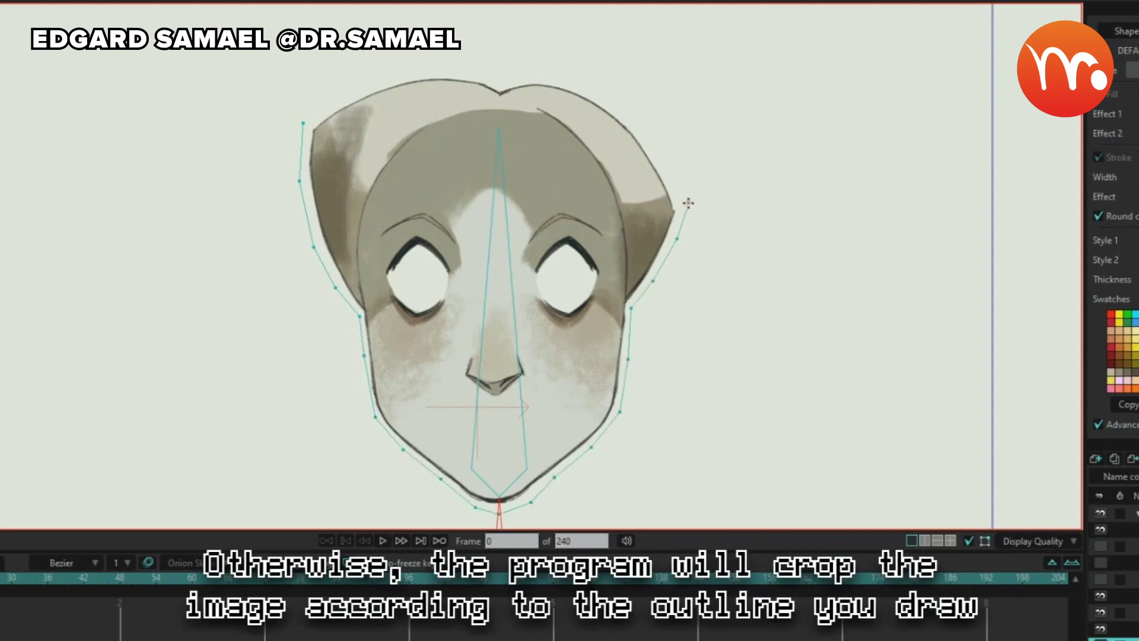
click(635, 114)
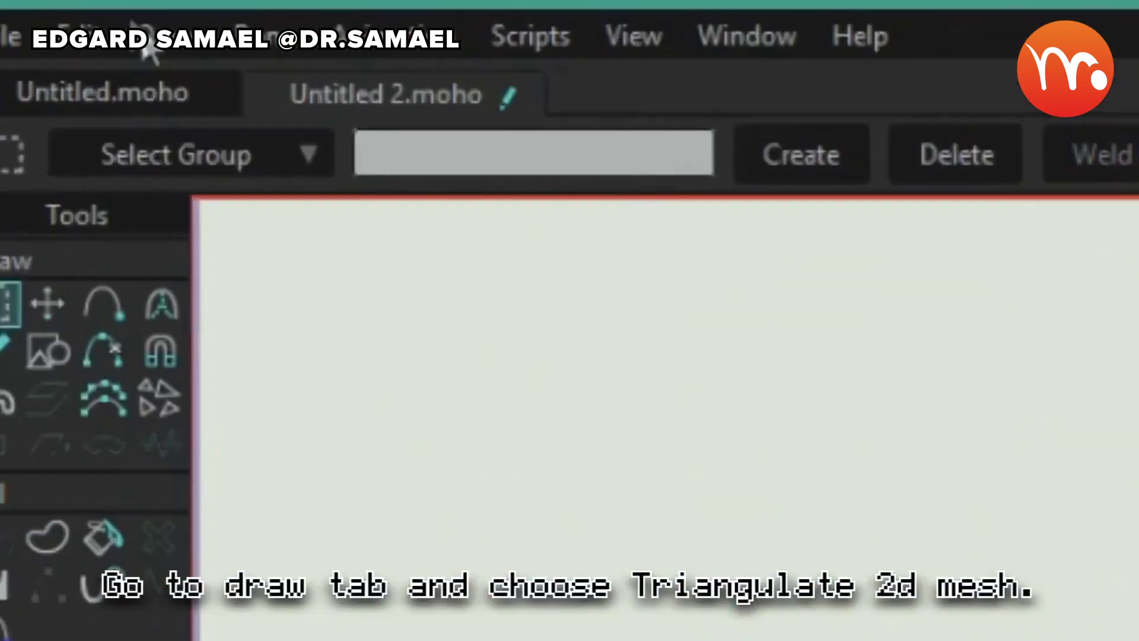
- Turn the head outline into a triangulated 2D mesh
click(178, 35)
click(251, 216)
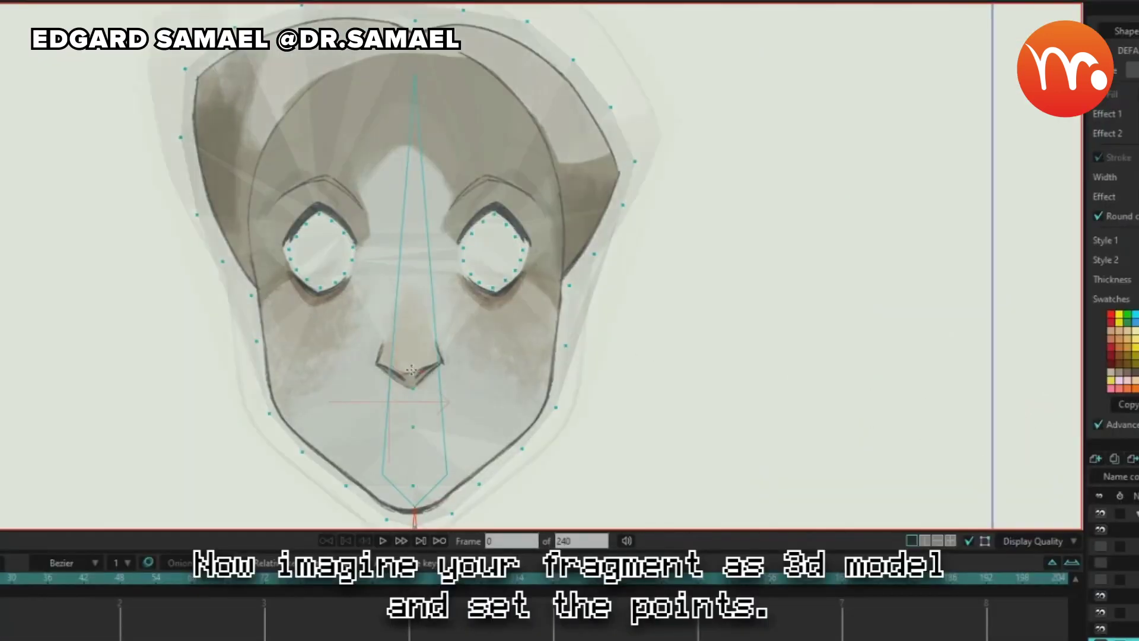
scroll(363, 300, up, 5)
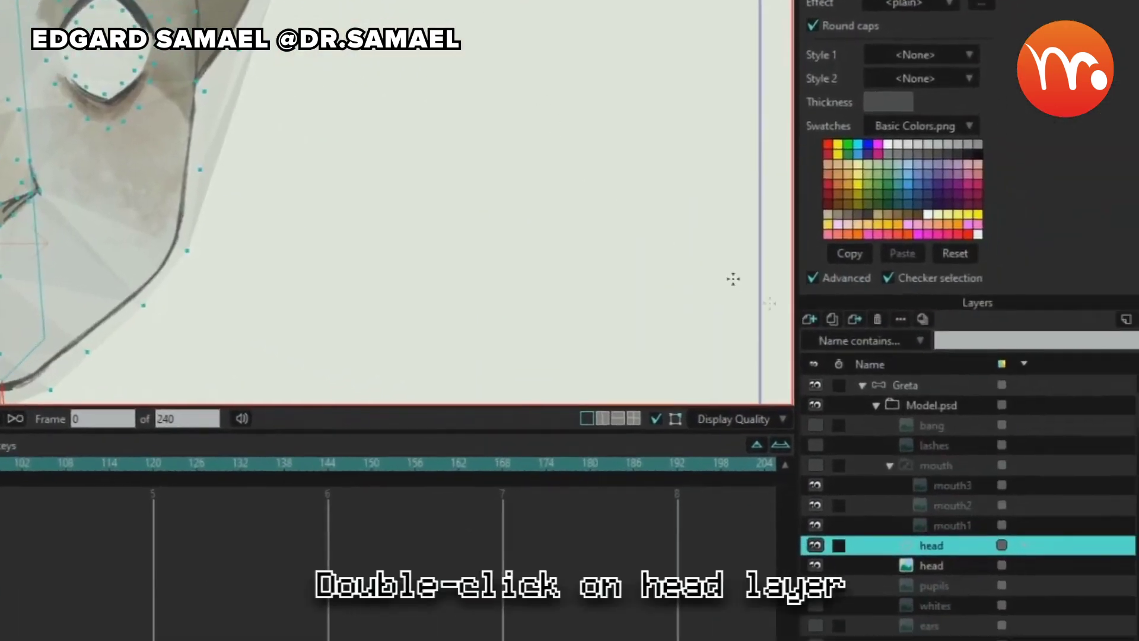
- Set the head image layer's Smart warp layer to the head mesh
double_click(949, 568)
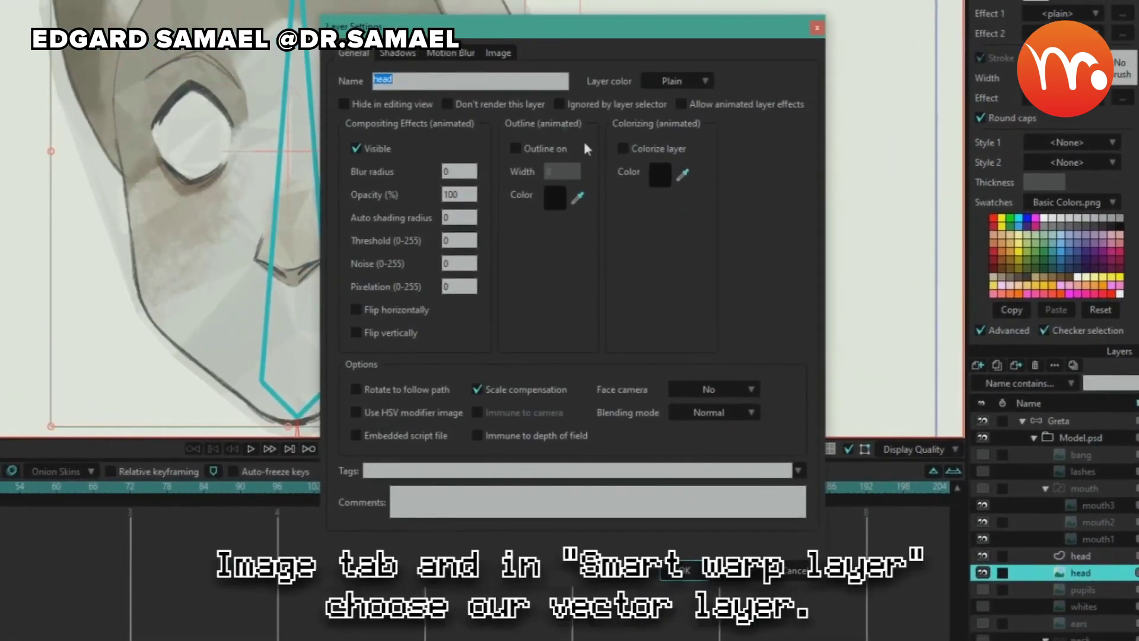
click(498, 53)
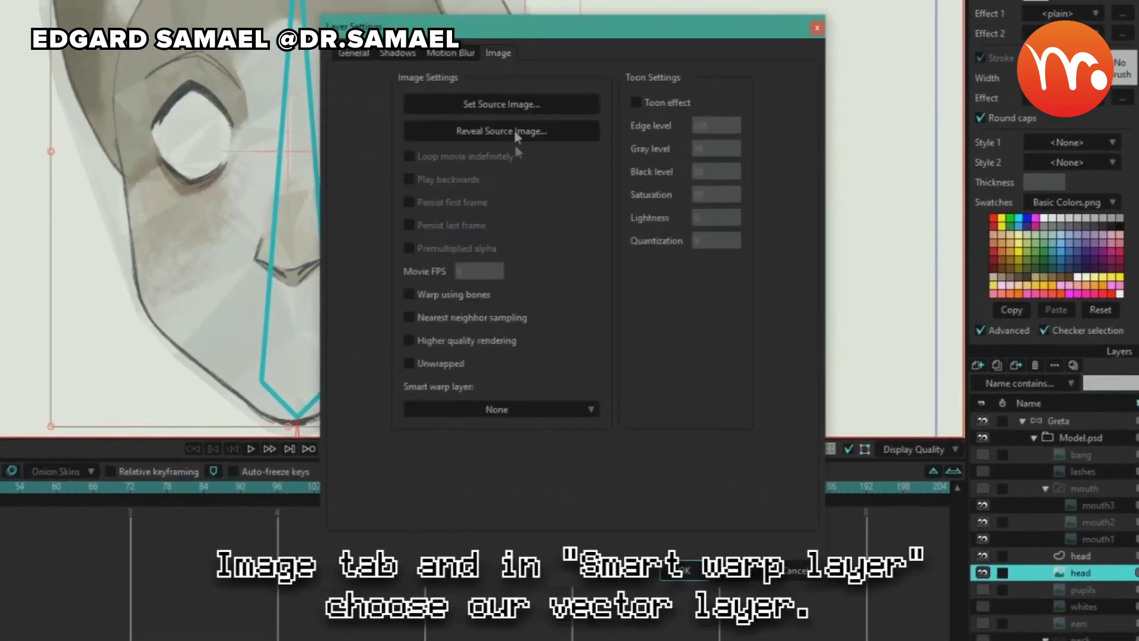
click(537, 408)
click(550, 442)
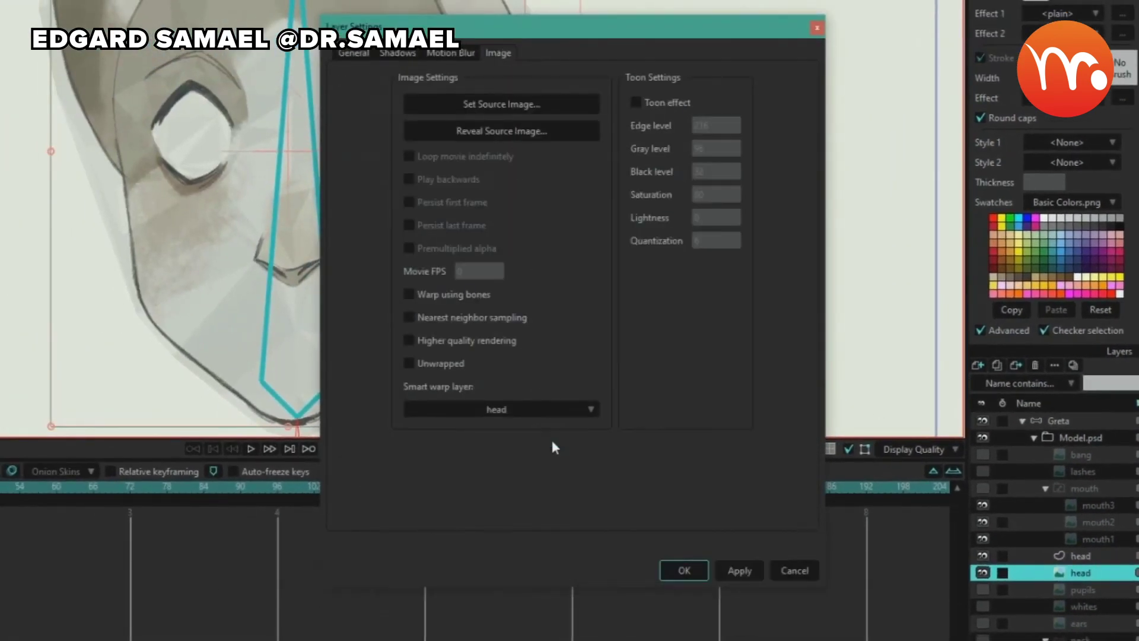
click(684, 570)
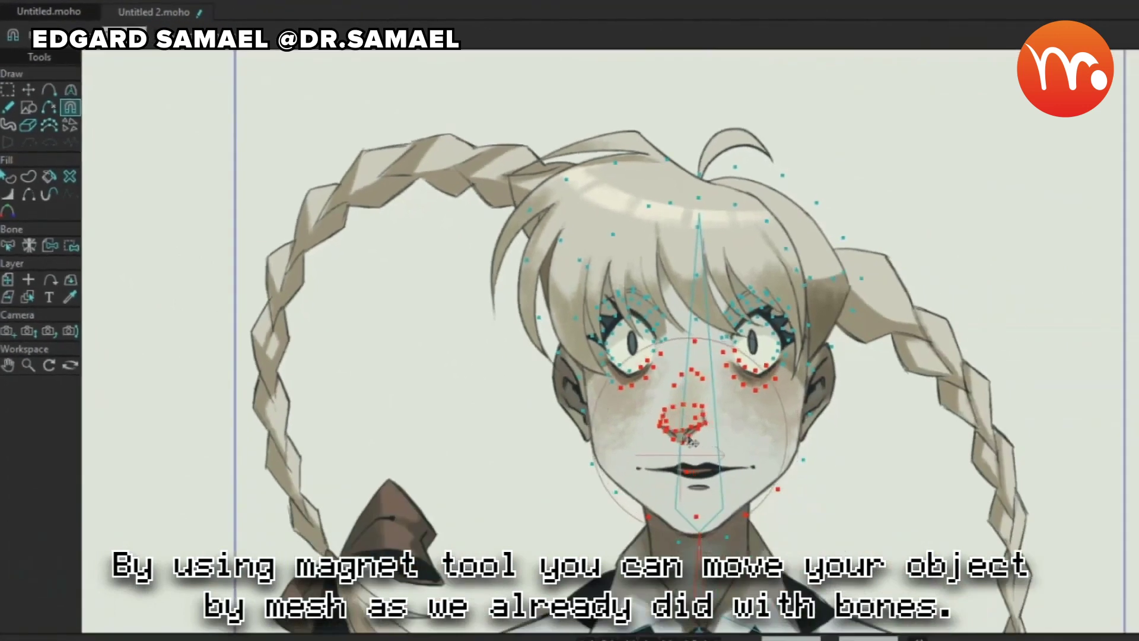
- Warp the face mesh with the Magnet tool and set the magnet radius to 0.22
mouse_move(690, 441)
mouse_down()
mouse_move(523, 436)
mouse_move(471, 469)
mouse_move(682, 427)
mouse_move(623, 362)
mouse_up()
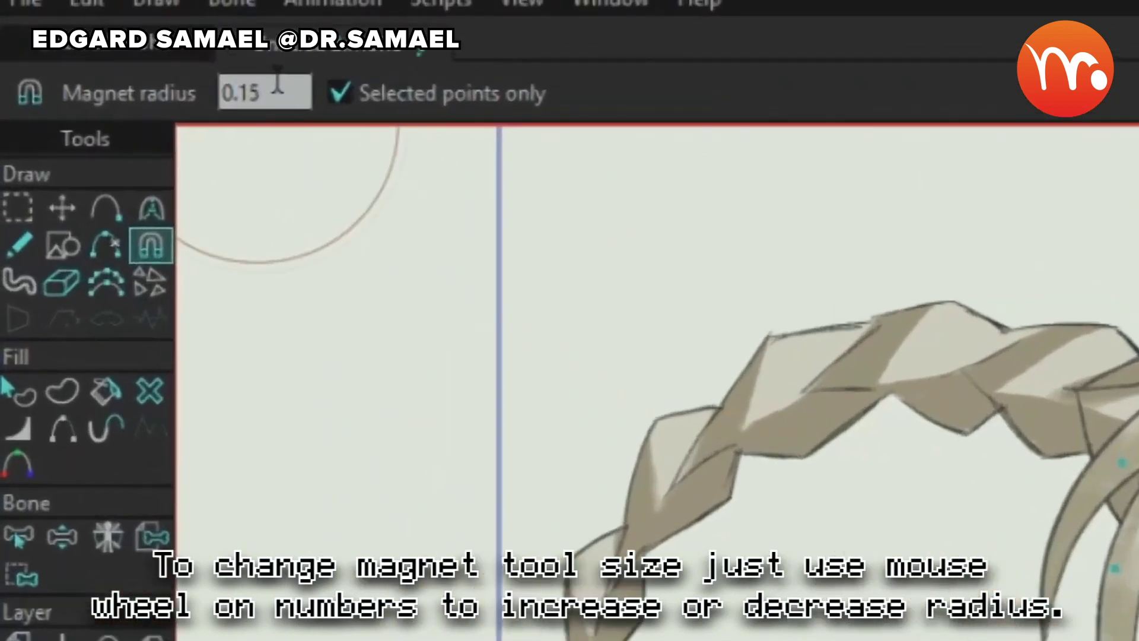
scroll(139, 35, up, 3)
scroll(315, 100, down, 7)
scroll(312, 101, up, 11)
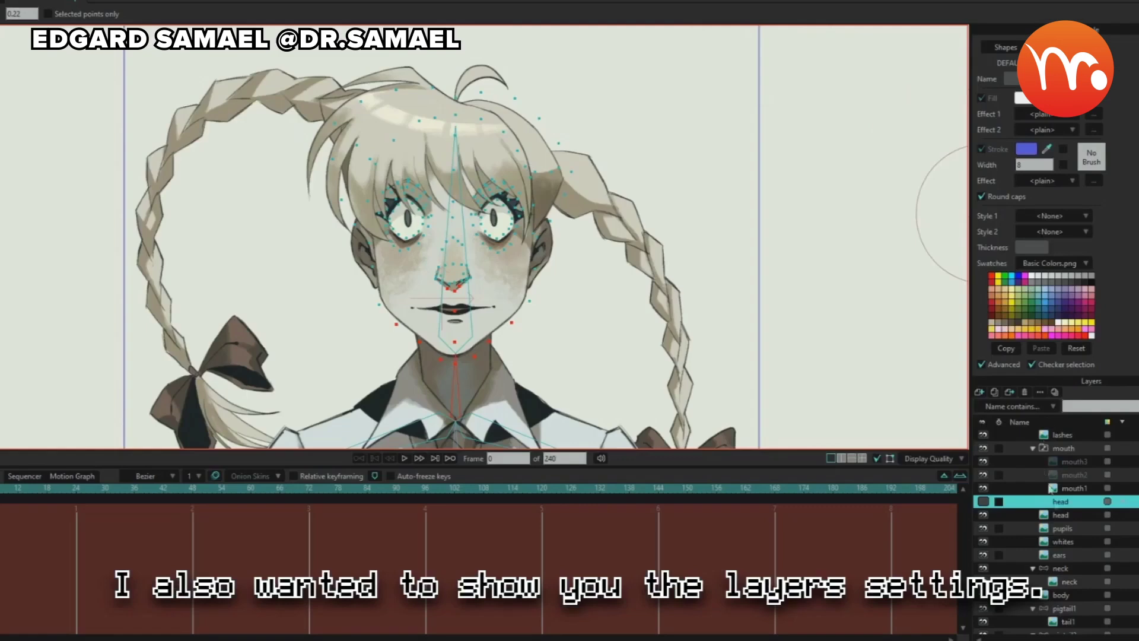
- Confirm the head layer stays Normal blending at 100% opacity, then show the new layer types
double_click(1062, 515)
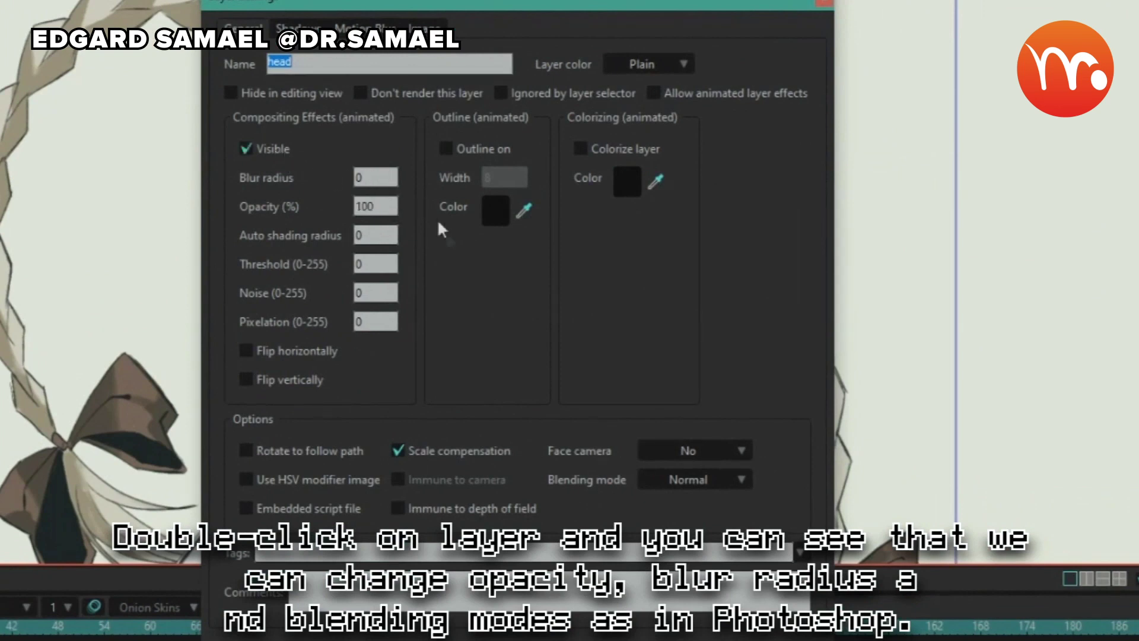
click(681, 482)
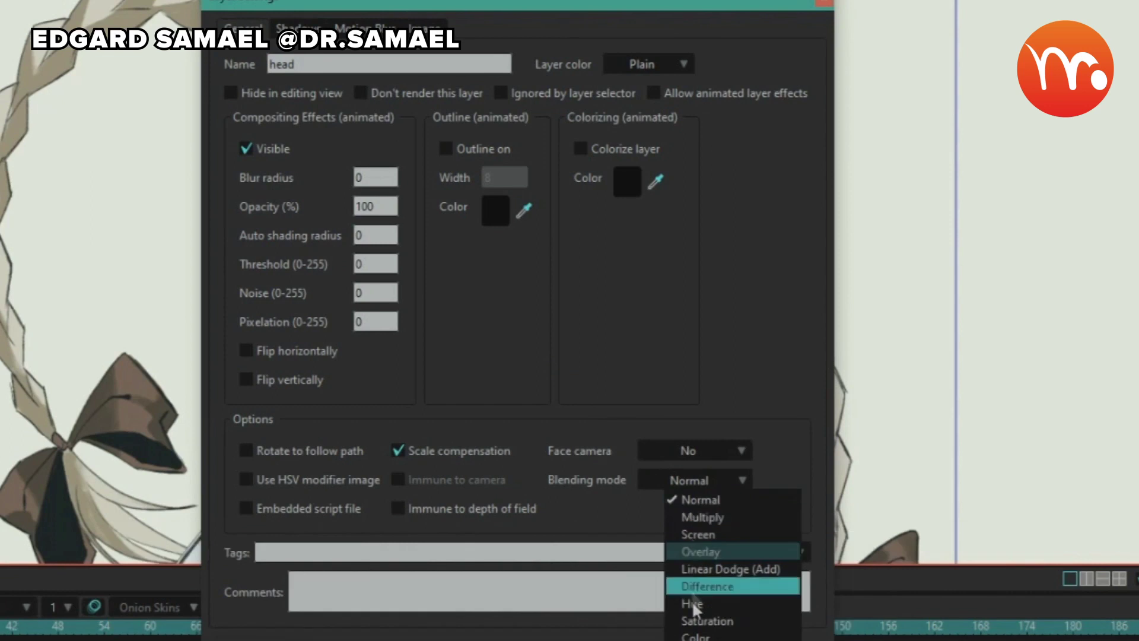
click(722, 480)
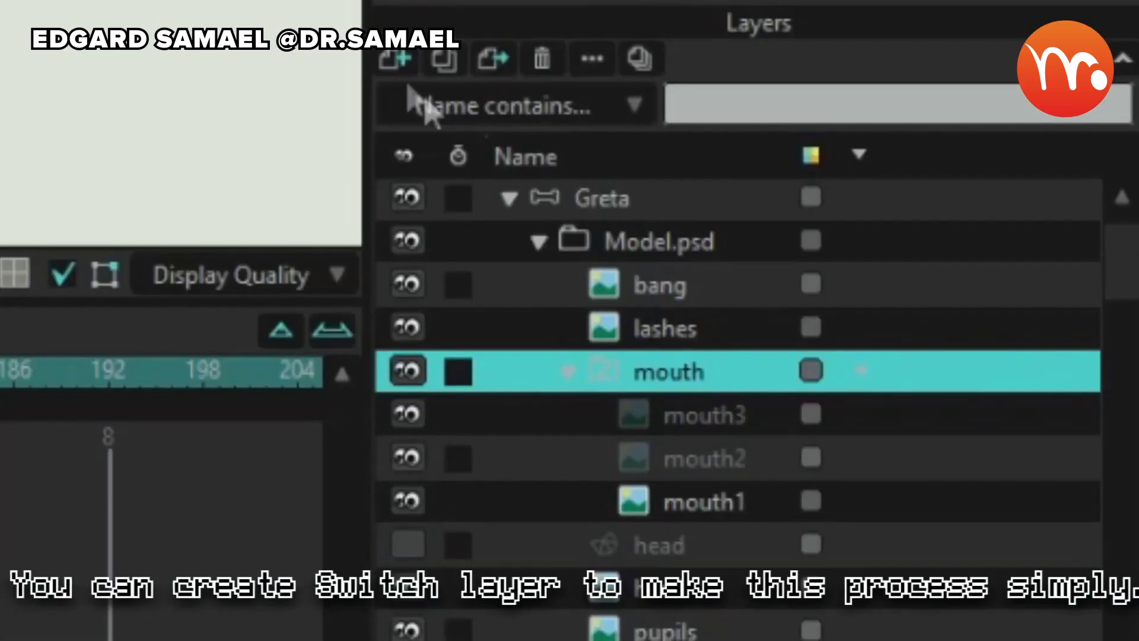
click(392, 60)
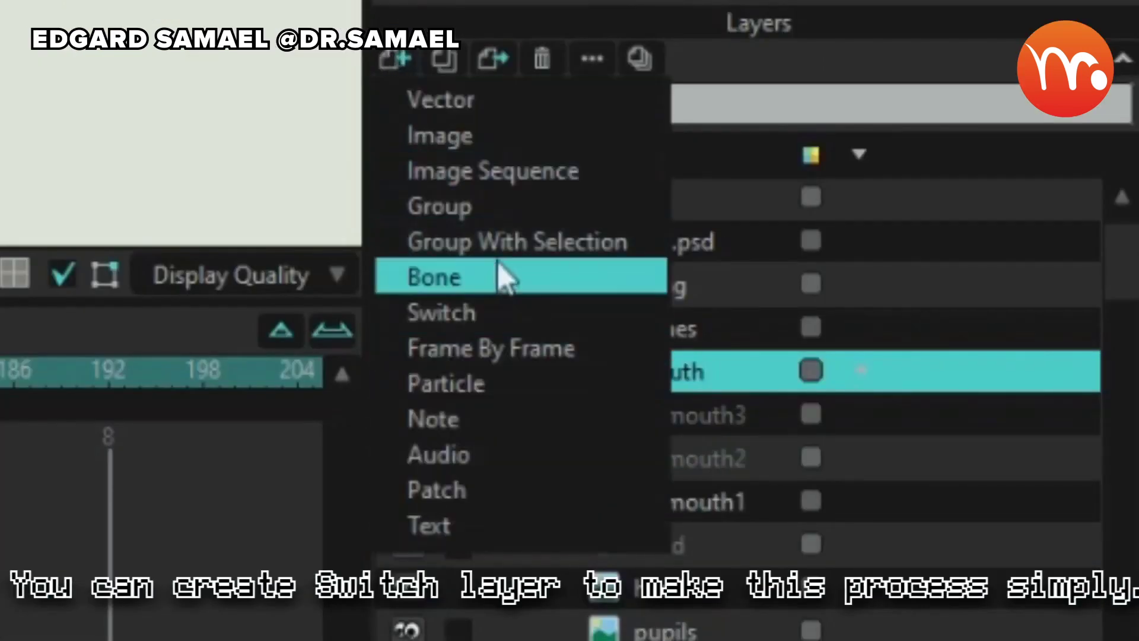
- Add a new switch layer and key the mouth switch to mouth2, then mouth3
click(522, 312)
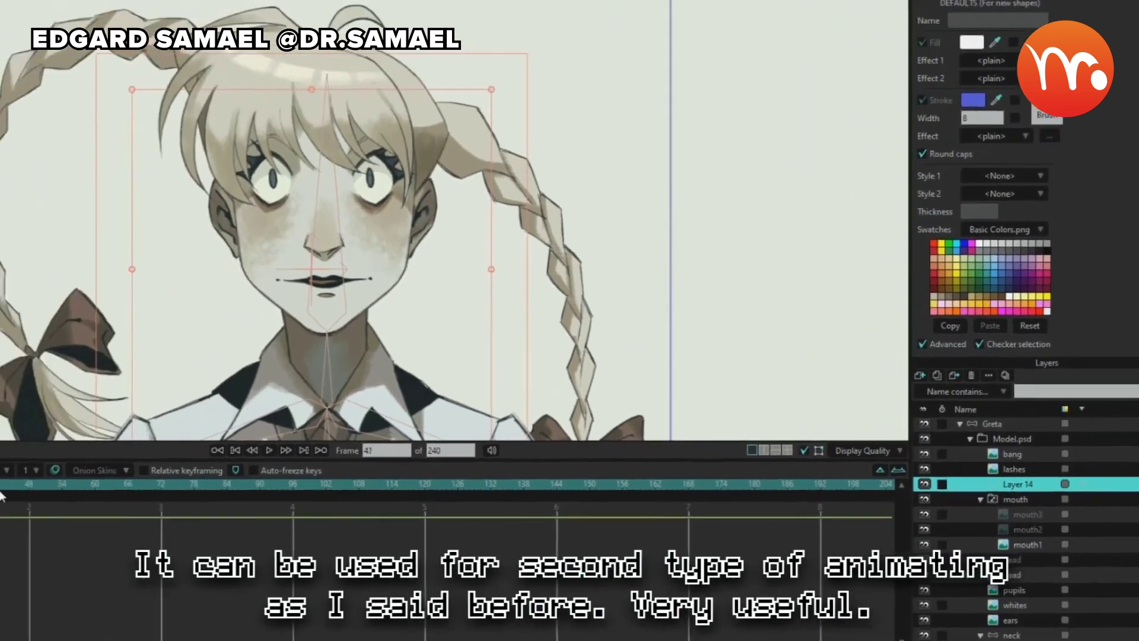
right_click(982, 491)
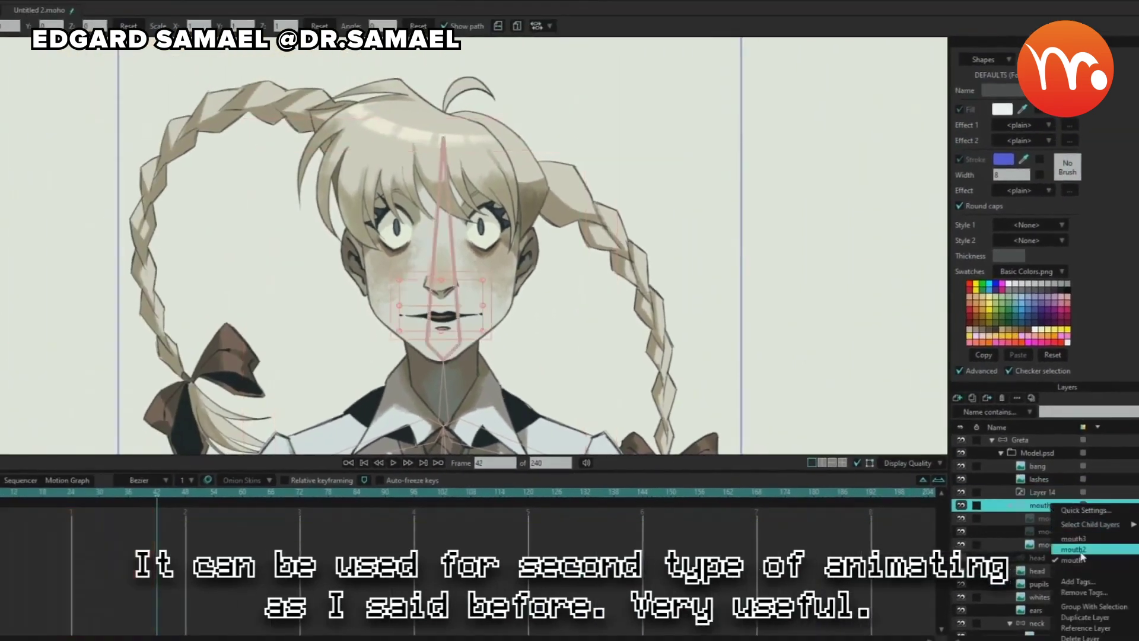
click(1078, 551)
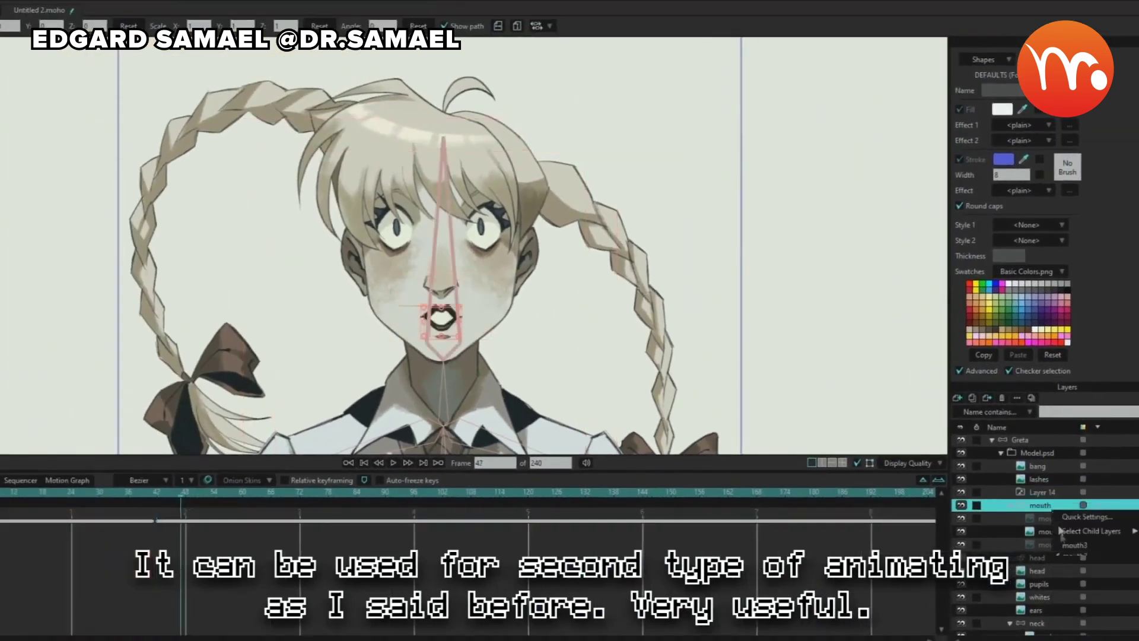
click(1074, 545)
click(213, 517)
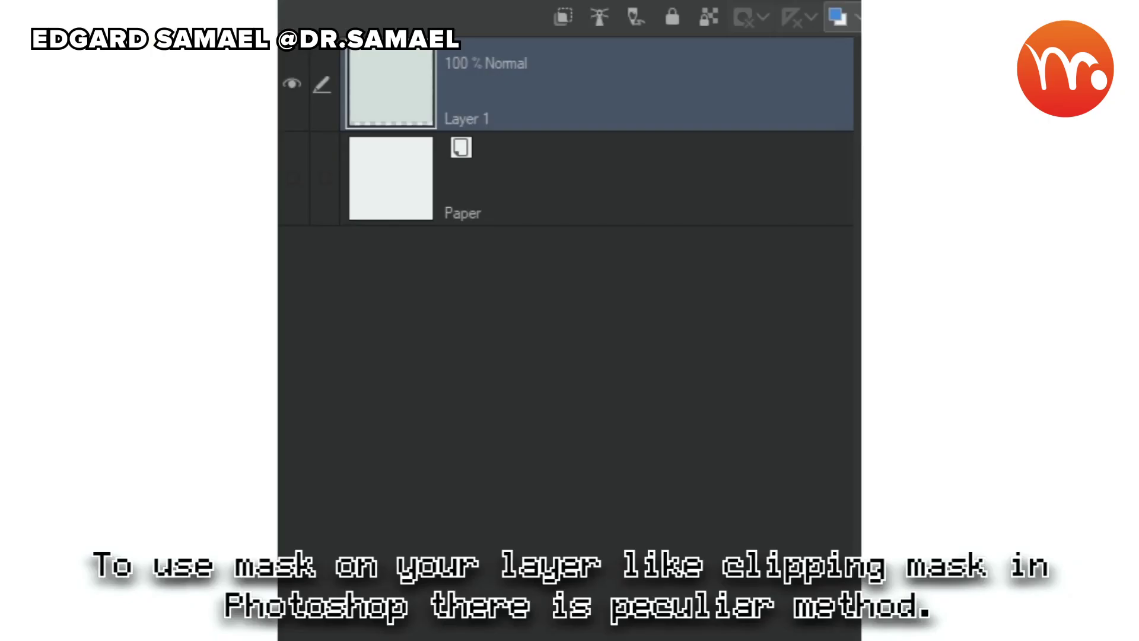
click(564, 17)
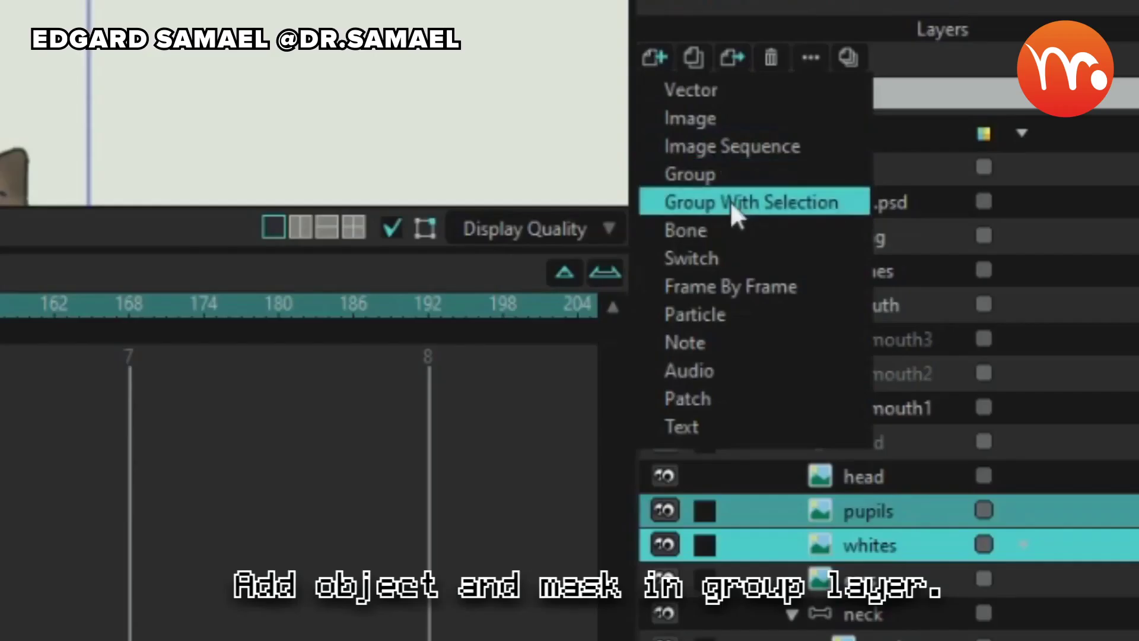
- Group the pupils and whites, mask the group with Hide all, and test it
drag(830, 477, 817, 433)
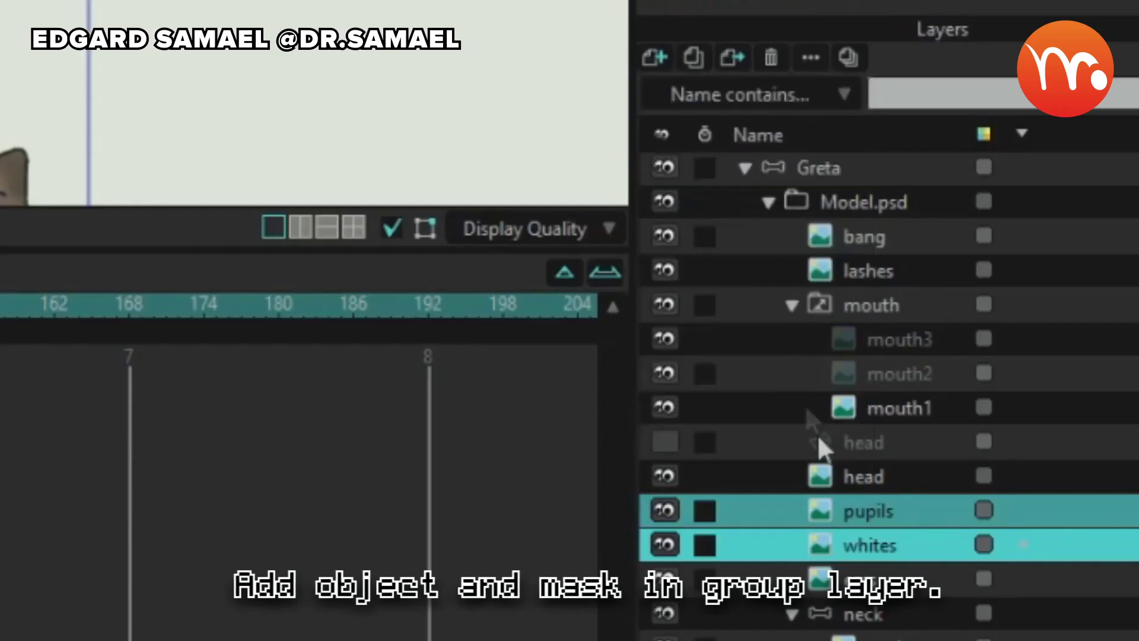
double_click(870, 514)
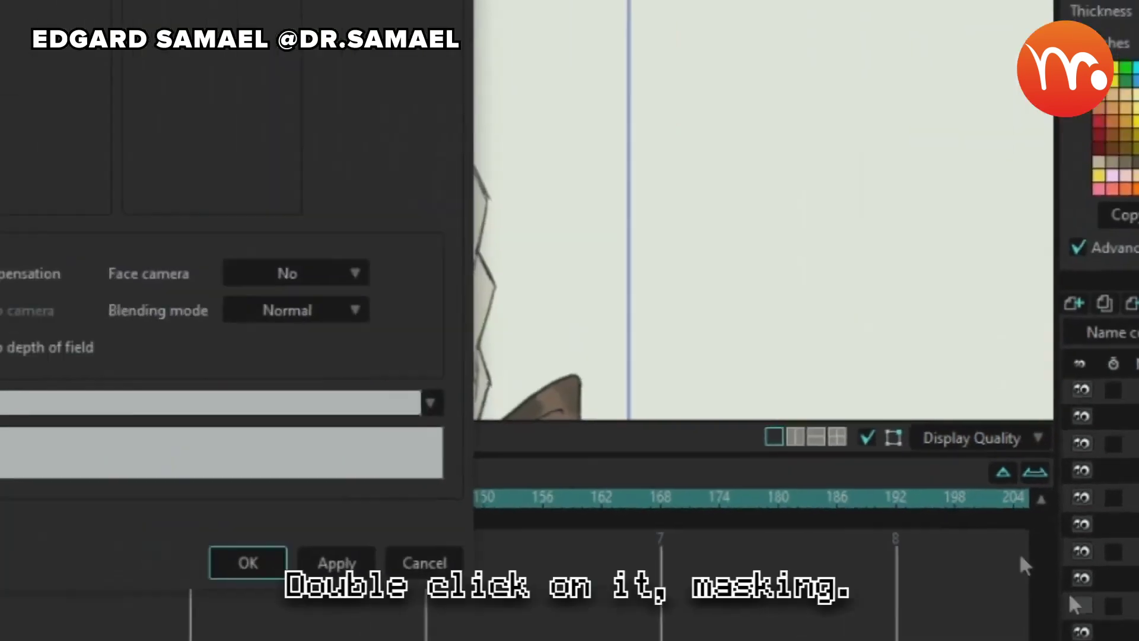
click(474, 21)
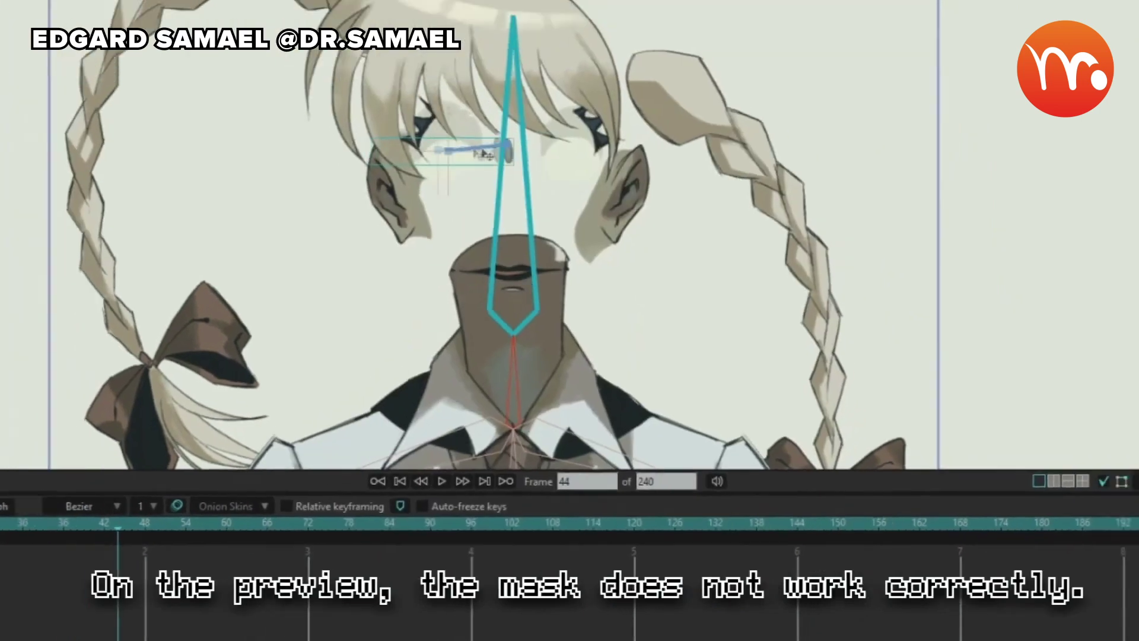
drag(484, 155, 563, 174)
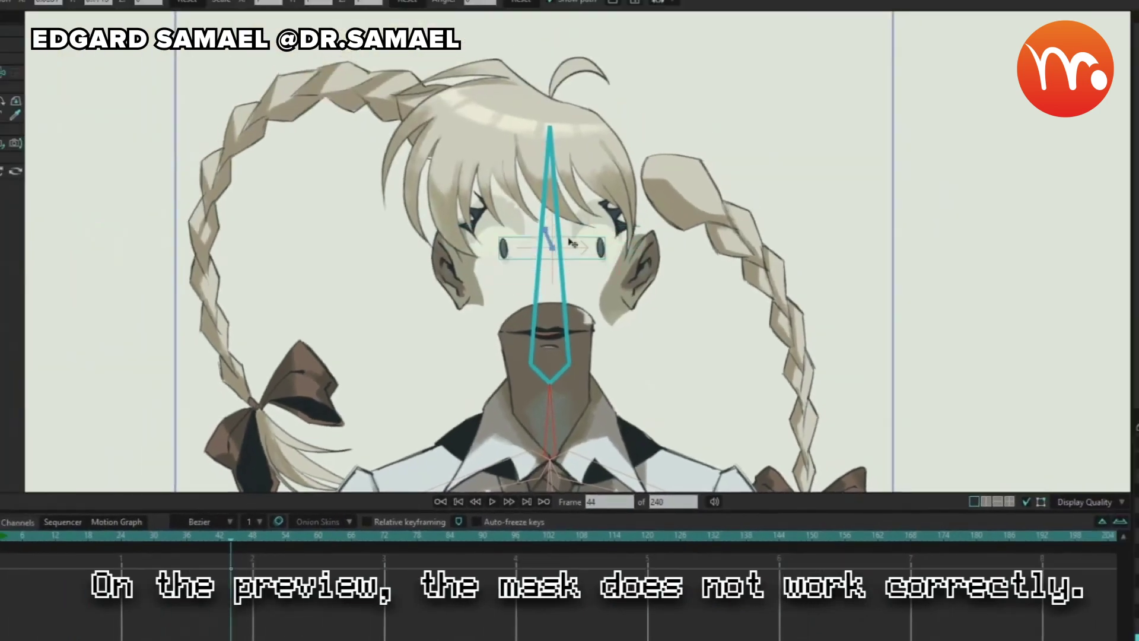
- Render a Ctrl+R test preview of the current frame and zoom in on the eyes
scroll(569, 270, up, 3)
key(ctrl+r)
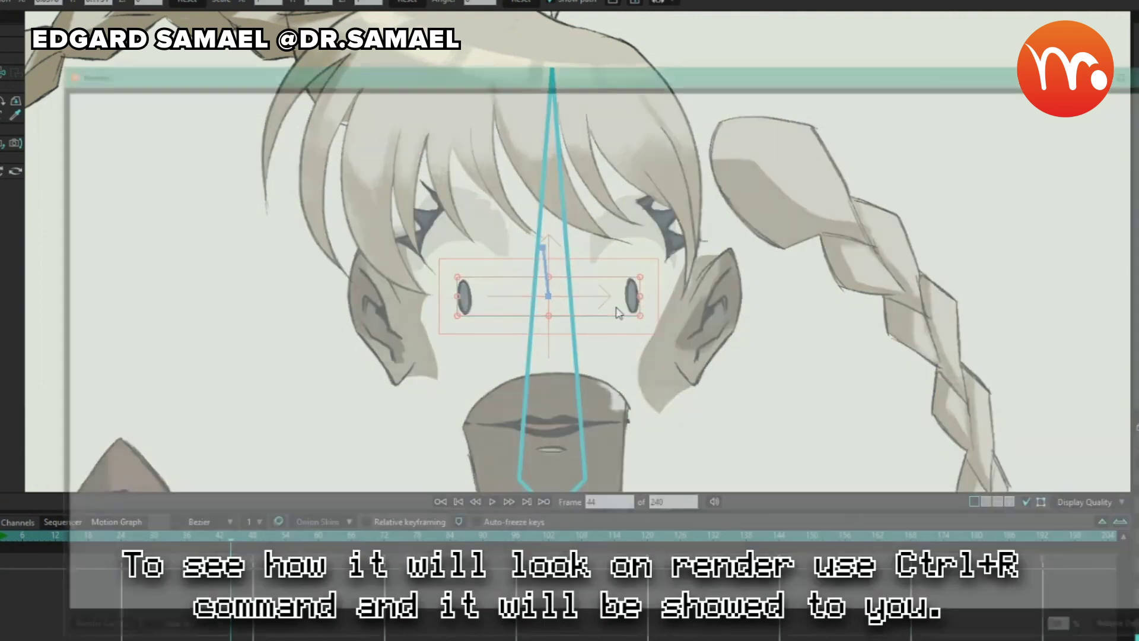
scroll(617, 313, up, 3)
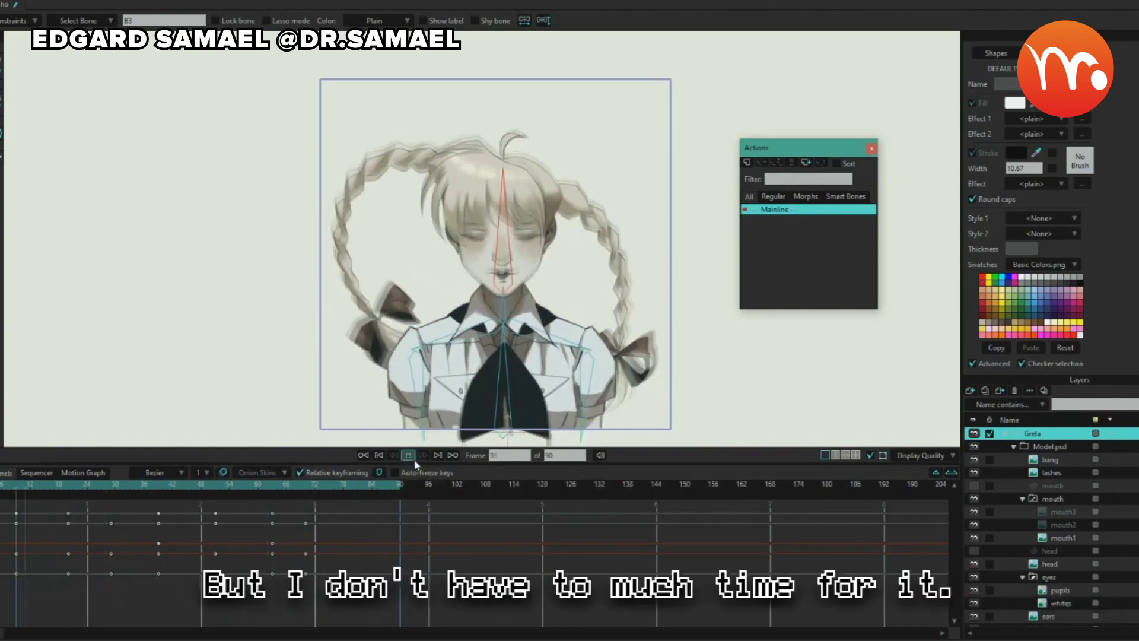
click(408, 455)
click(409, 455)
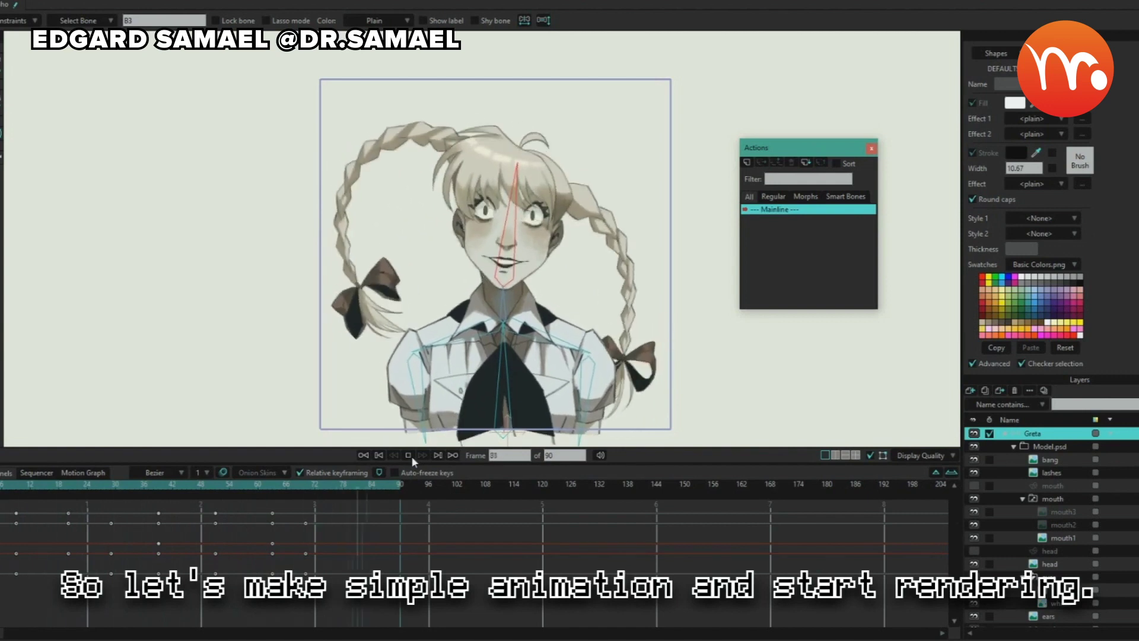
click(408, 455)
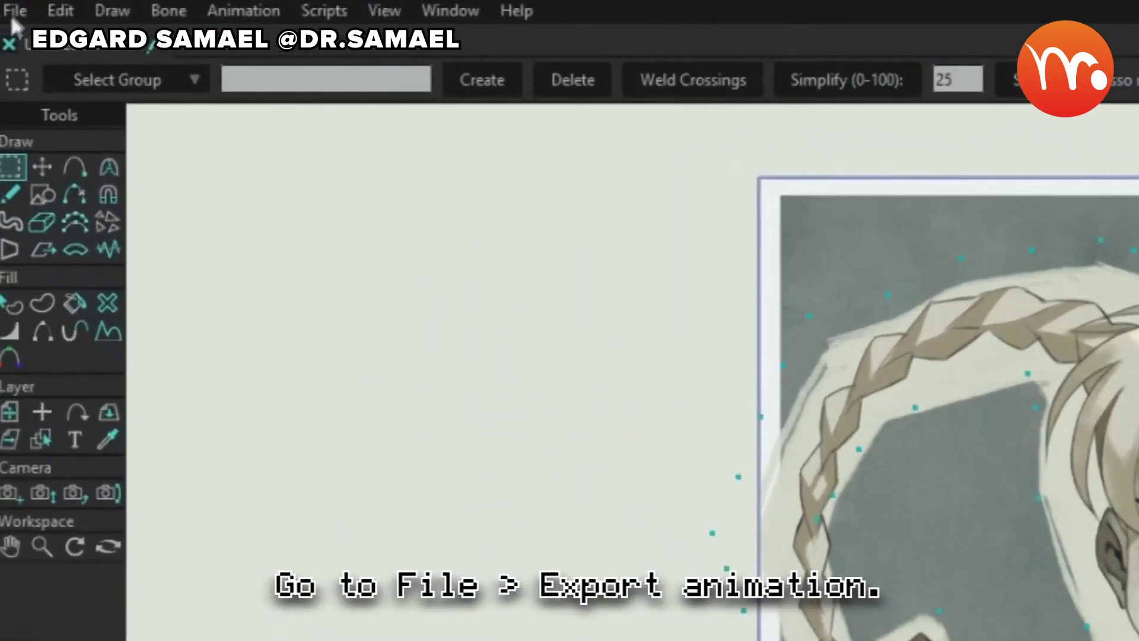
- Export frames 1–90 of the animation, changing the format from Video to an image sequence
click(12, 12)
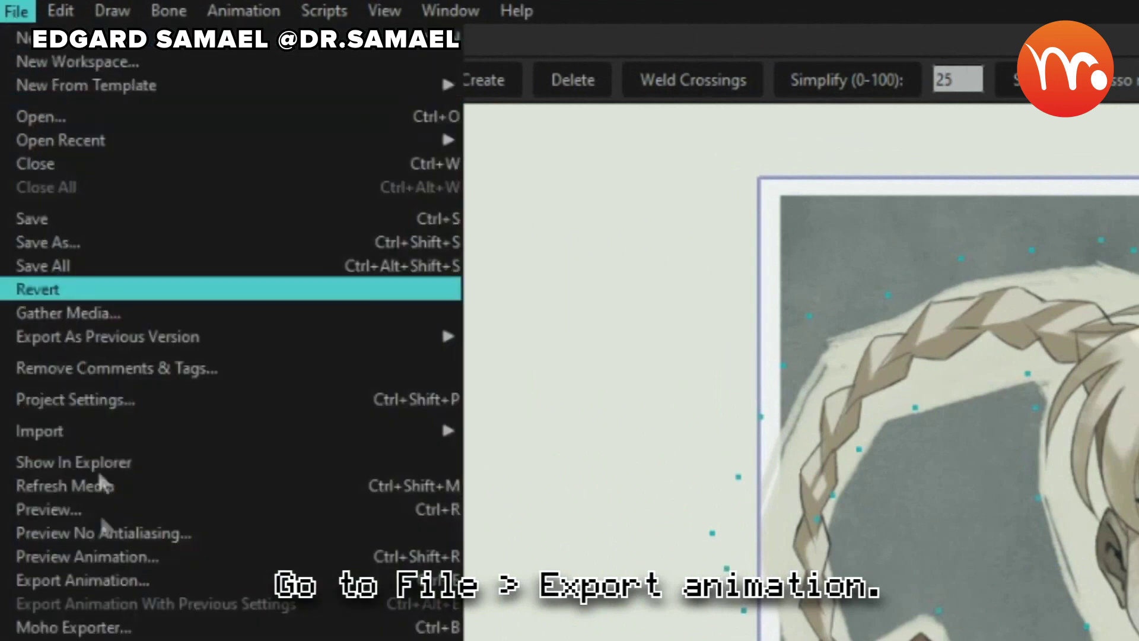
click(101, 582)
drag(775, 21, 190, 2)
click(403, 162)
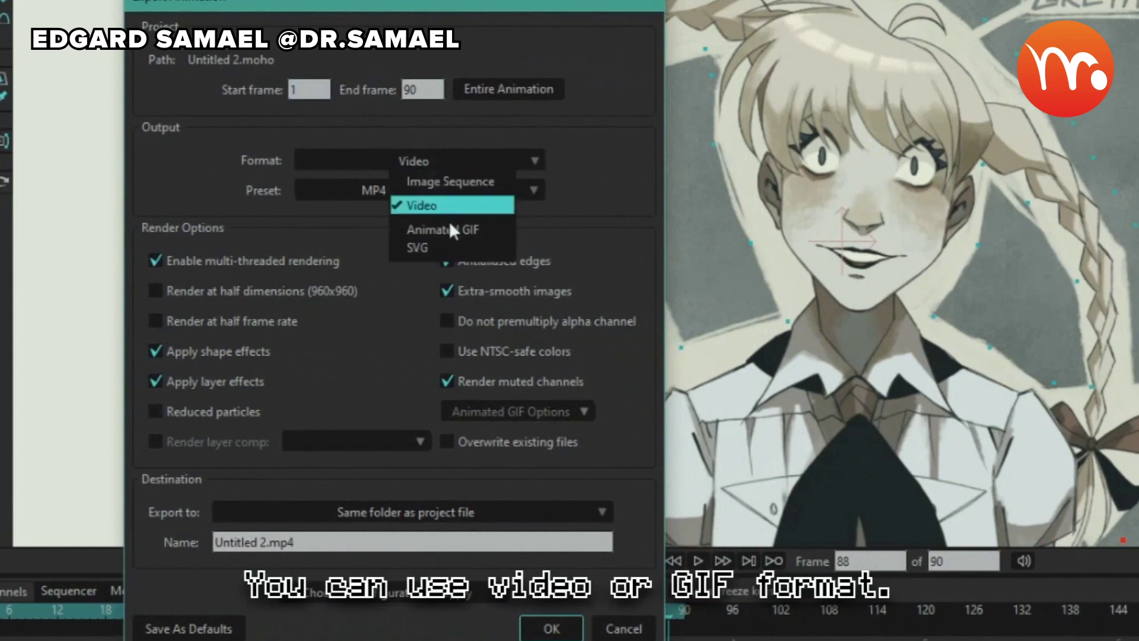
click(497, 230)
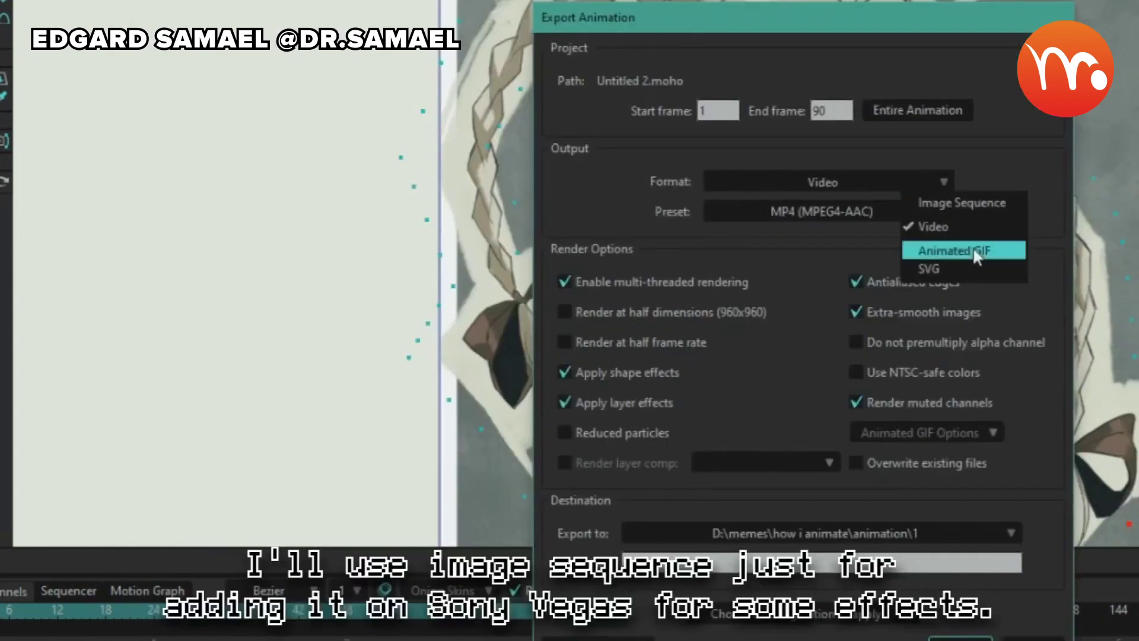
click(928, 249)
click(887, 185)
click(926, 229)
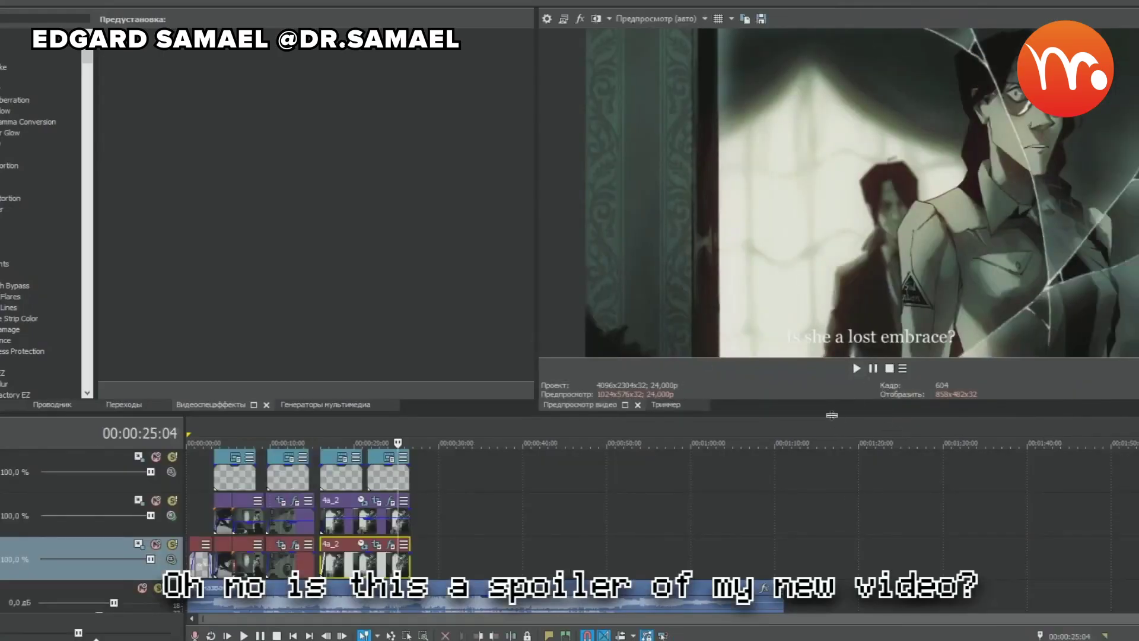
- Import the a_00001 PNG image sequence from the animation\1 folder into VEGAS
drag(832, 415, 832, 503)
key(Up)
key(Up)
key(Up)
key(Up)
key(Up)
key(Up)
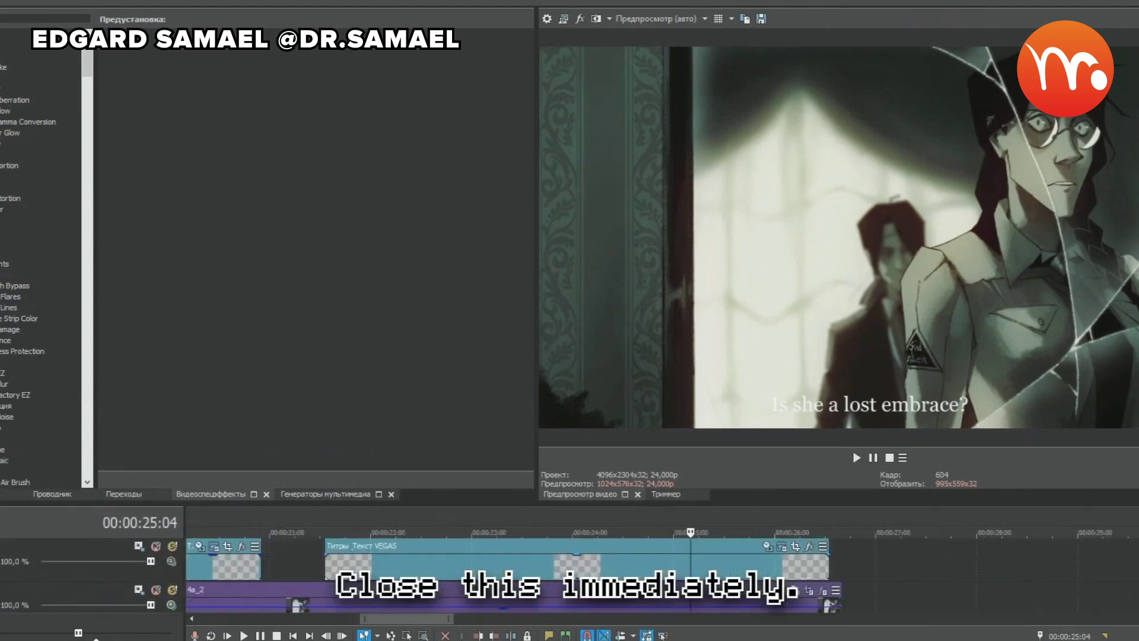
key(alt+f)
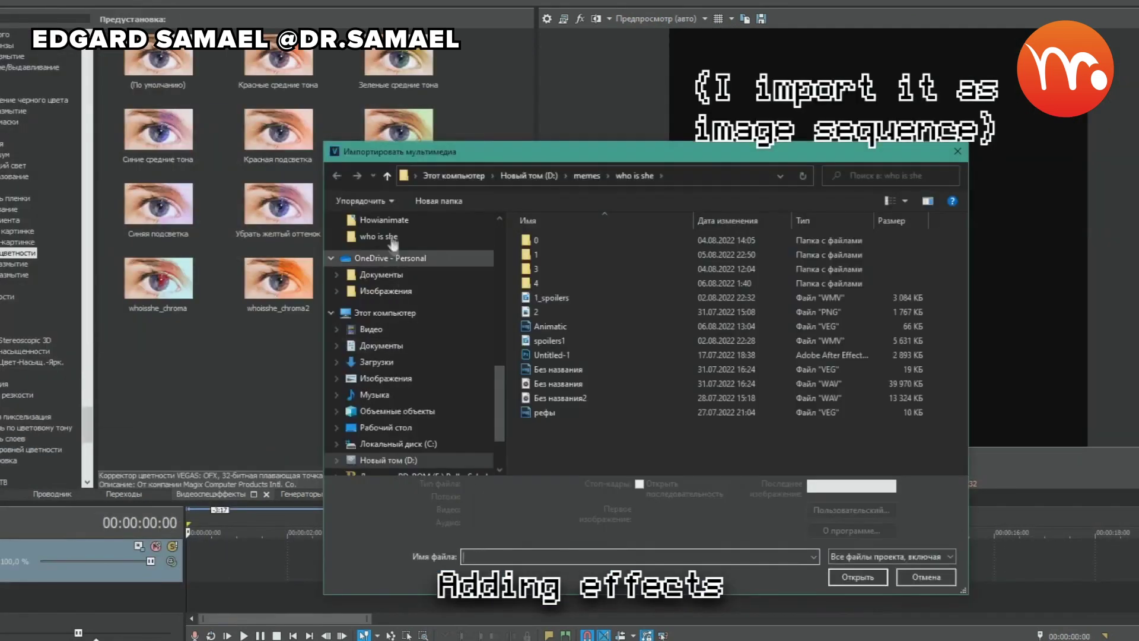
click(459, 261)
double_click(551, 266)
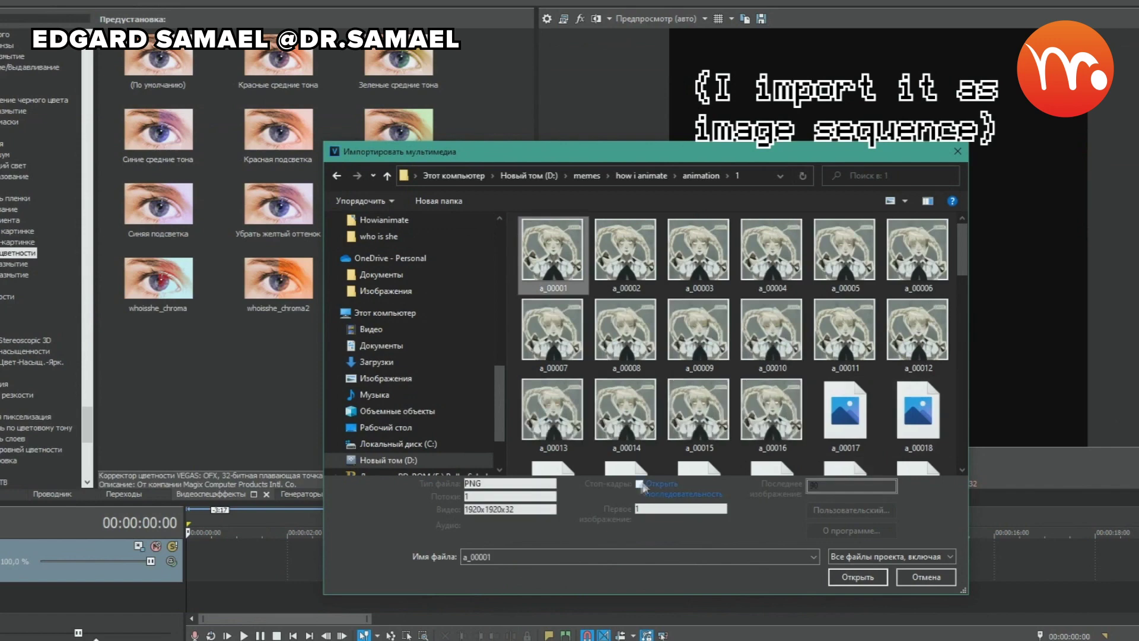
click(858, 577)
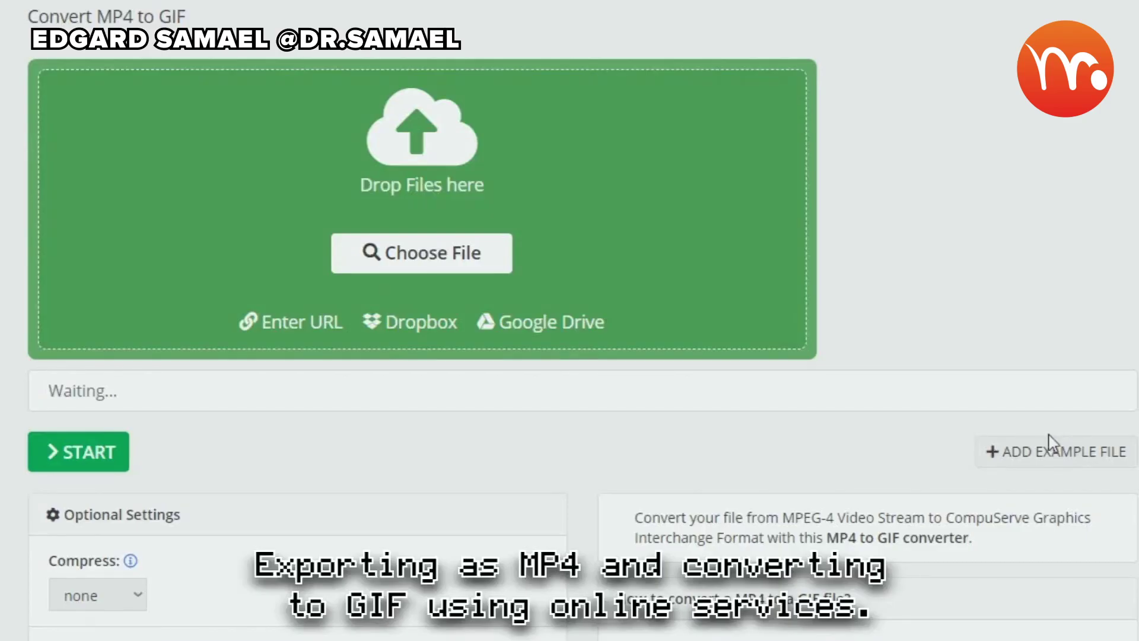